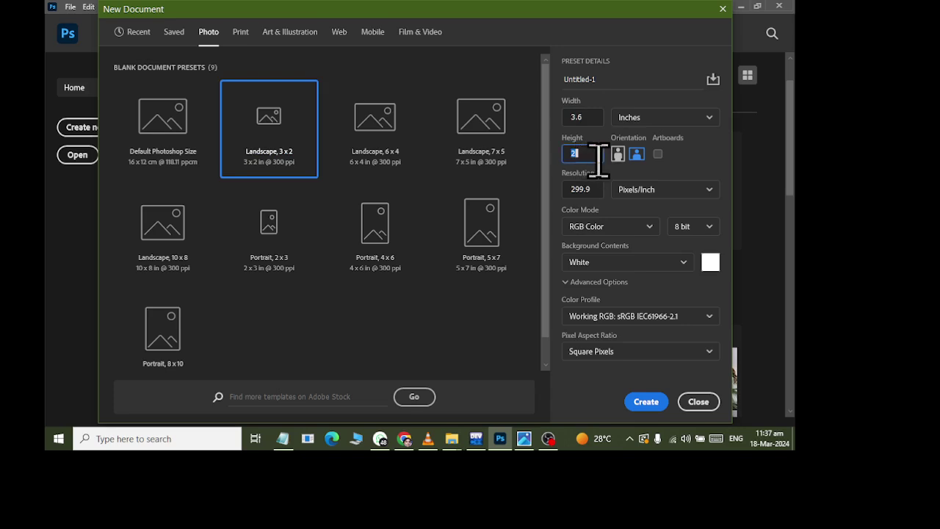
- Create a blank white document 3.6 x 2.2 inches at 300 ppi
text(2.2)
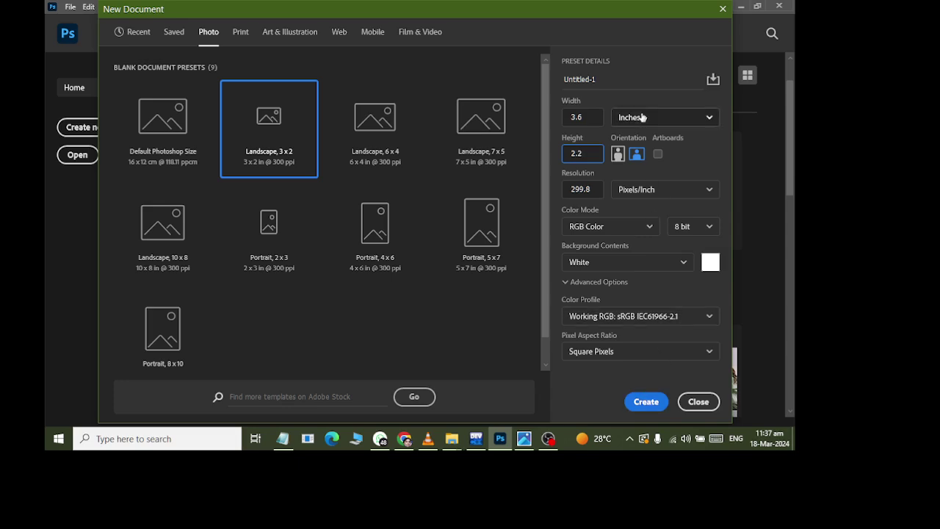
click(644, 401)
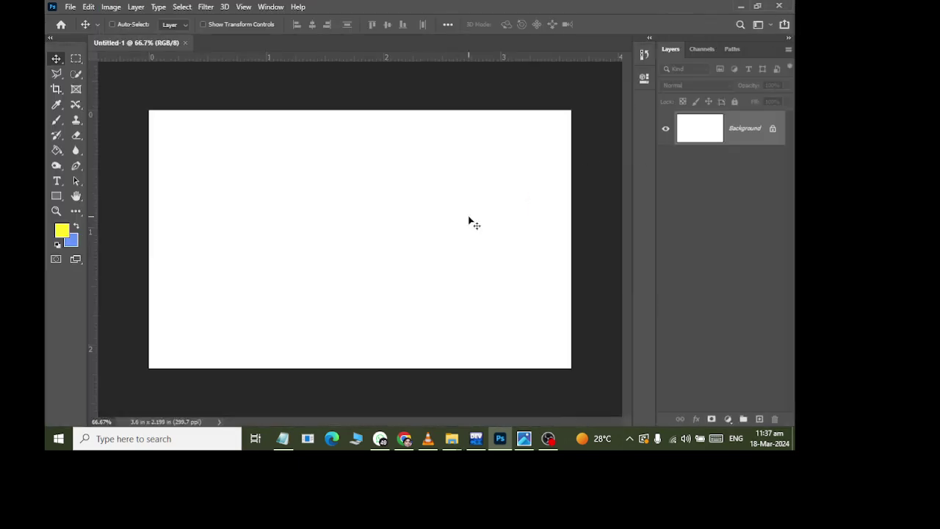
- Unlock the background, add Layer 1 and fill it with black (000000)
click(772, 129)
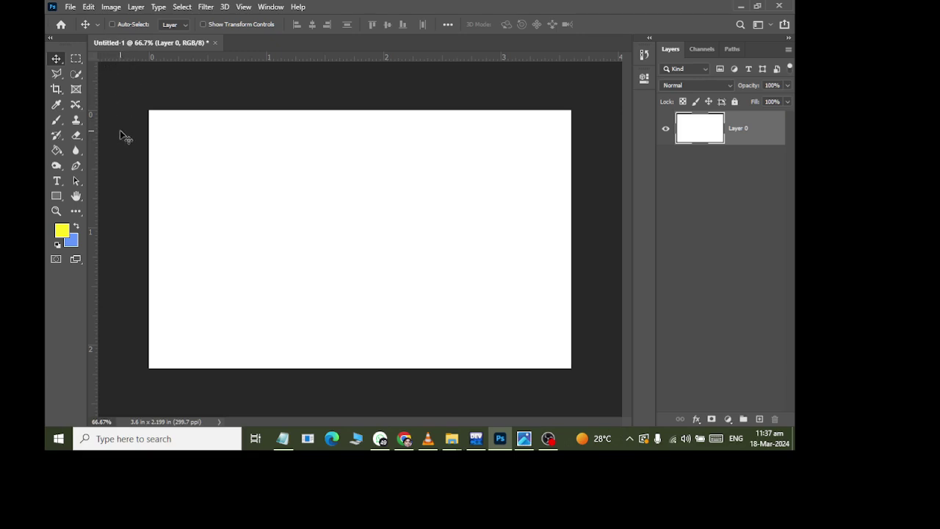
click(759, 421)
click(62, 231)
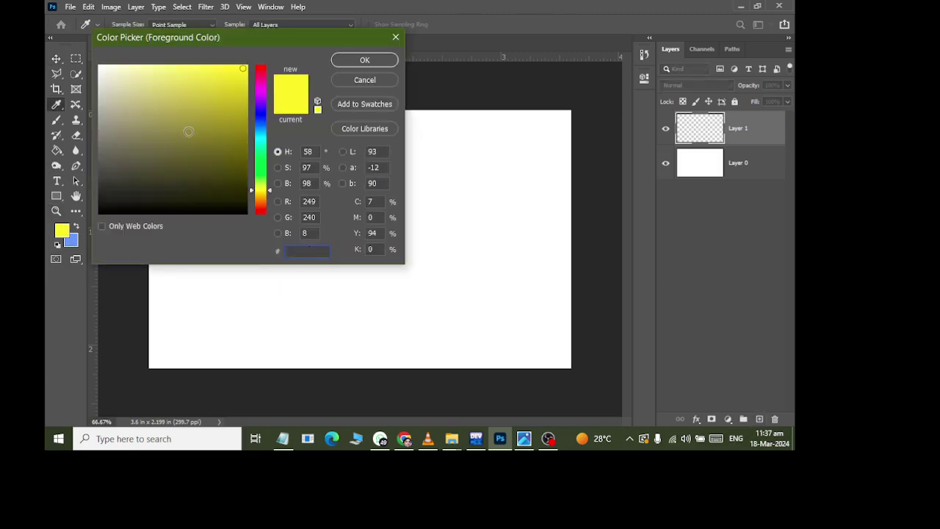
text(000000)
click(364, 59)
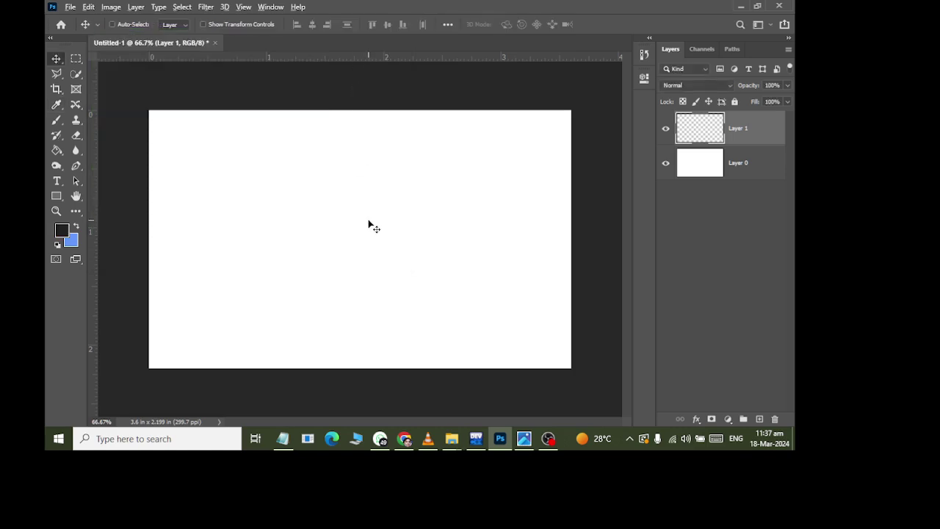
key(alt+BackSpace)
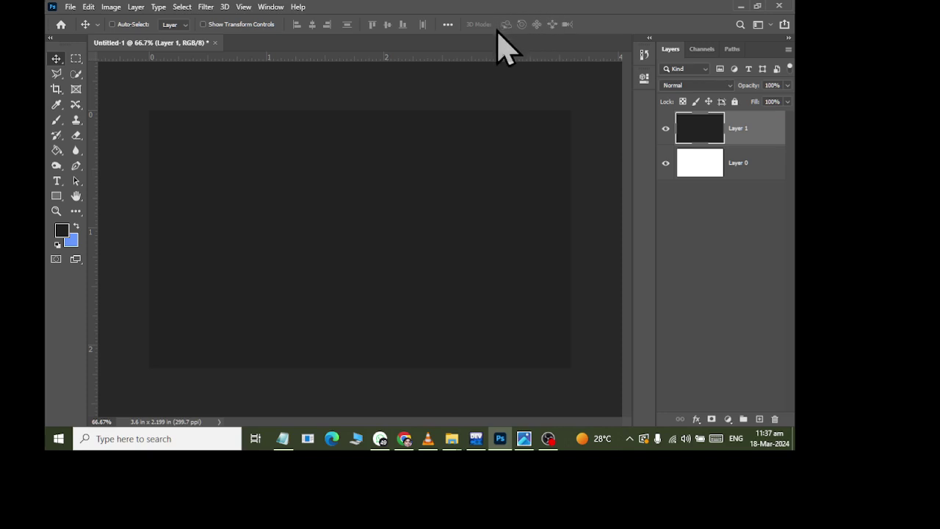
click(89, 7)
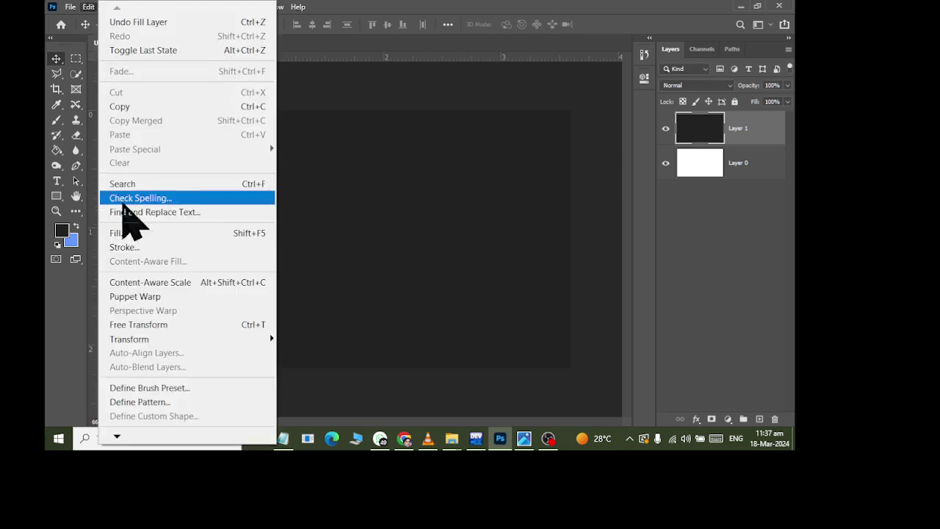
- Scale Layer 1 to half width so the dark panel covers only the card's right half
click(136, 325)
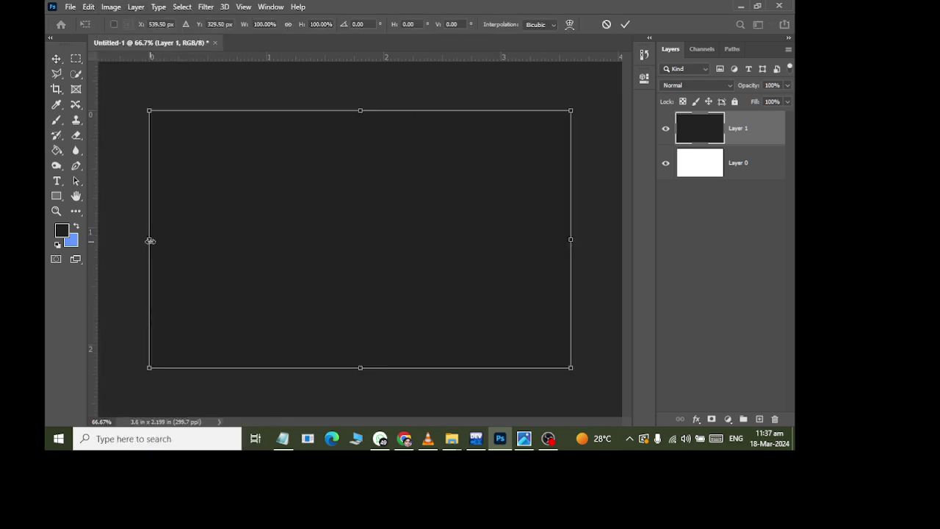
drag(150, 241, 363, 272)
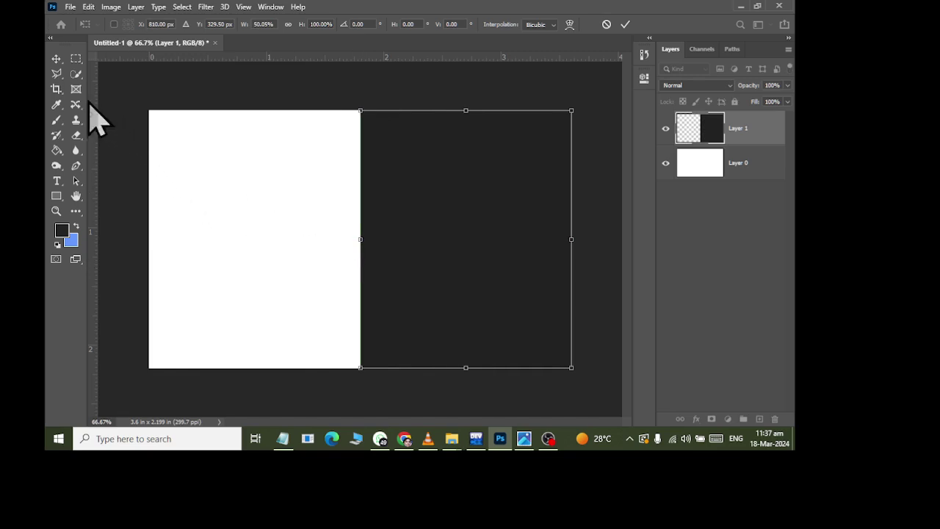
click(56, 59)
- Skew the dark panel's left edge toward the bottom right, then duplicate Layer 1
click(88, 7)
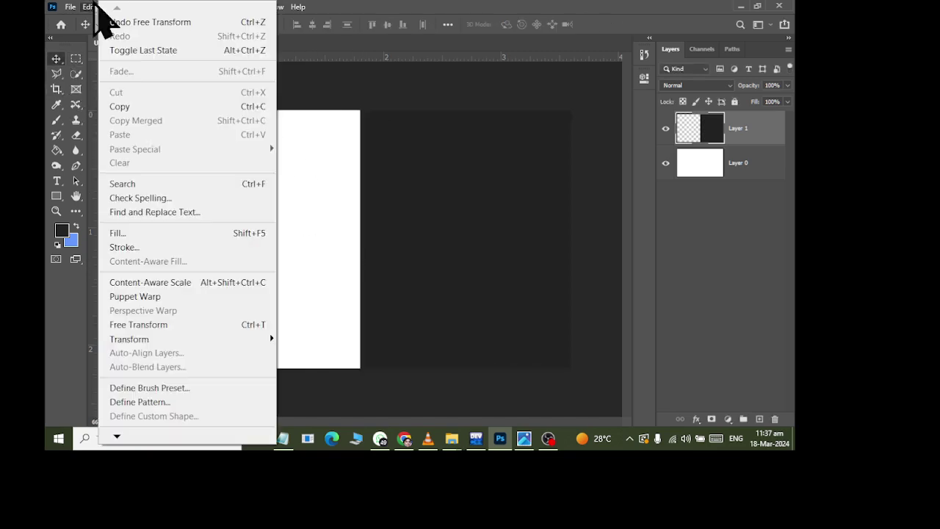
mouse_move(166, 342)
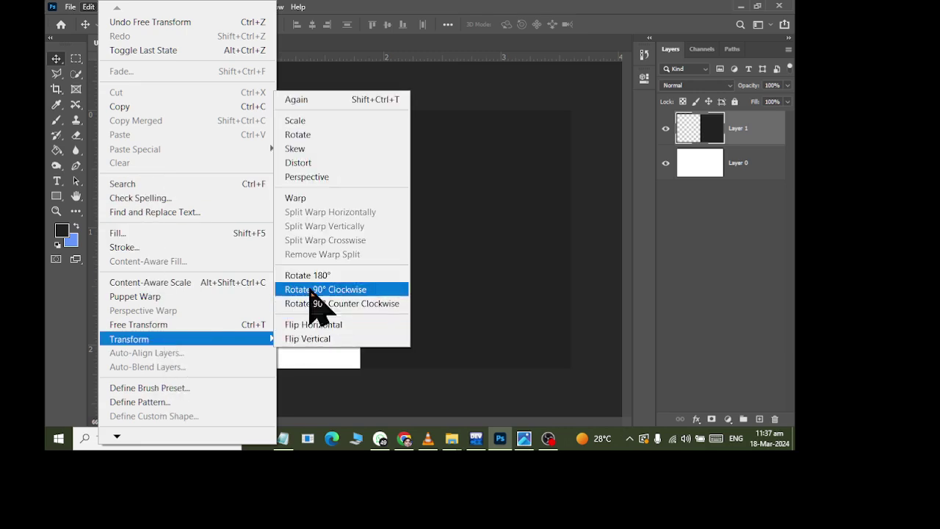
click(344, 150)
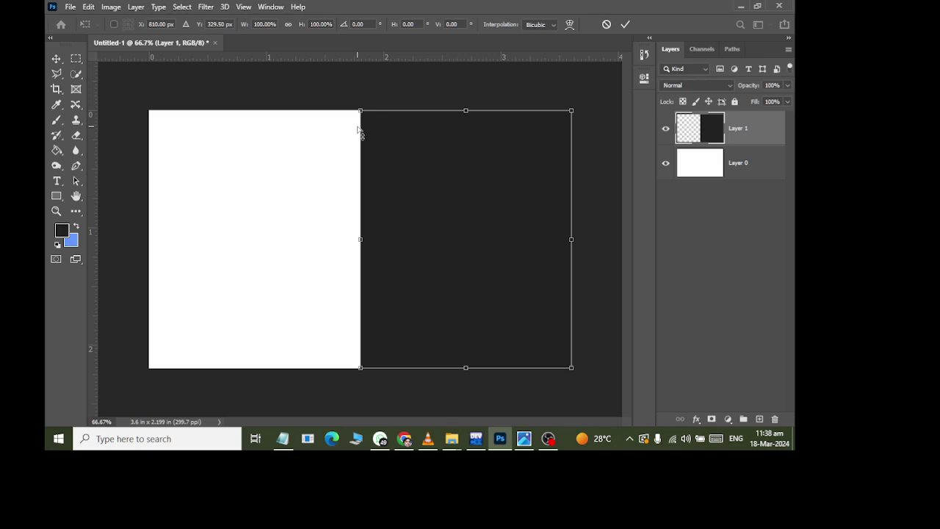
drag(360, 374, 437, 373)
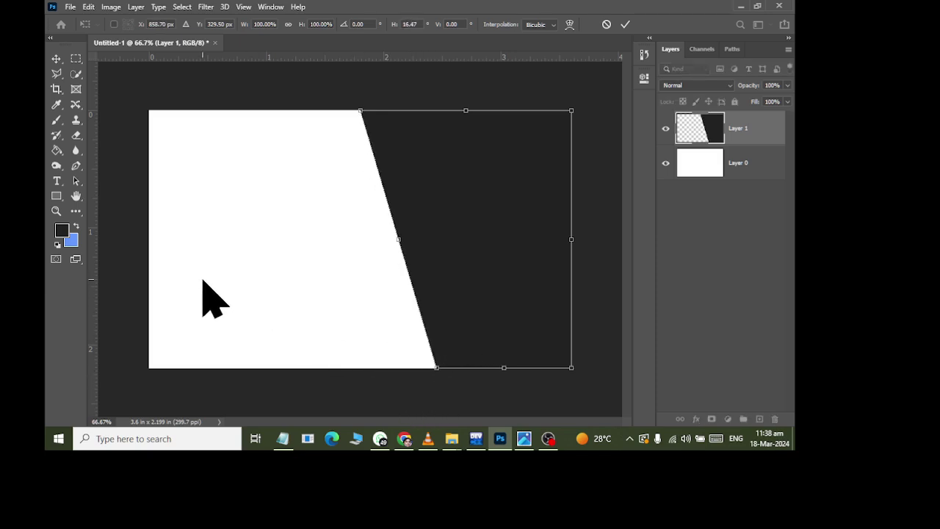
click(56, 59)
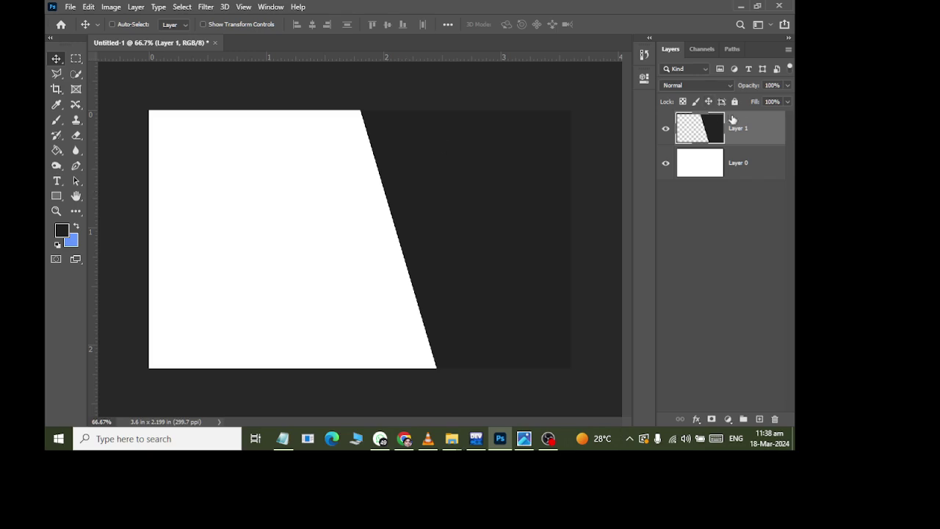
key(ctrl+j)
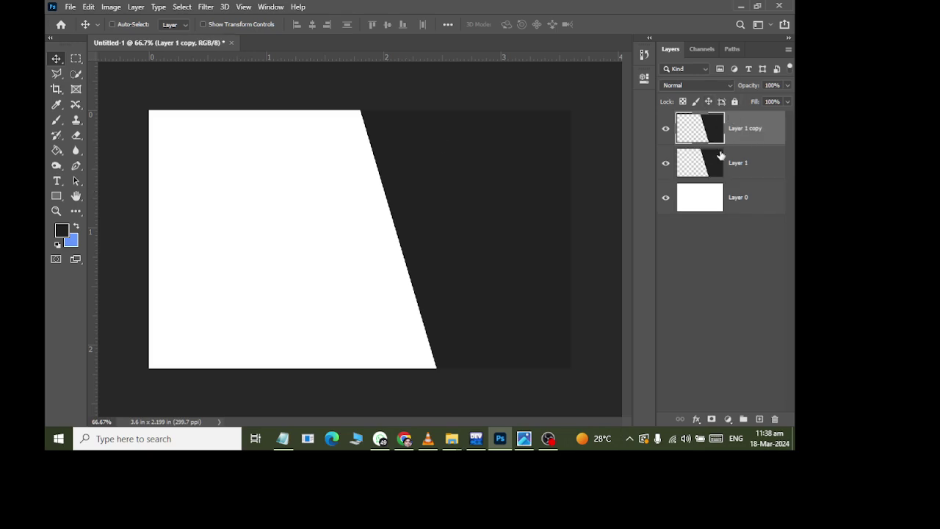
- Fill Layer 1 copy with bright yellow using the Paint Bucket
click(56, 150)
right_click(58, 151)
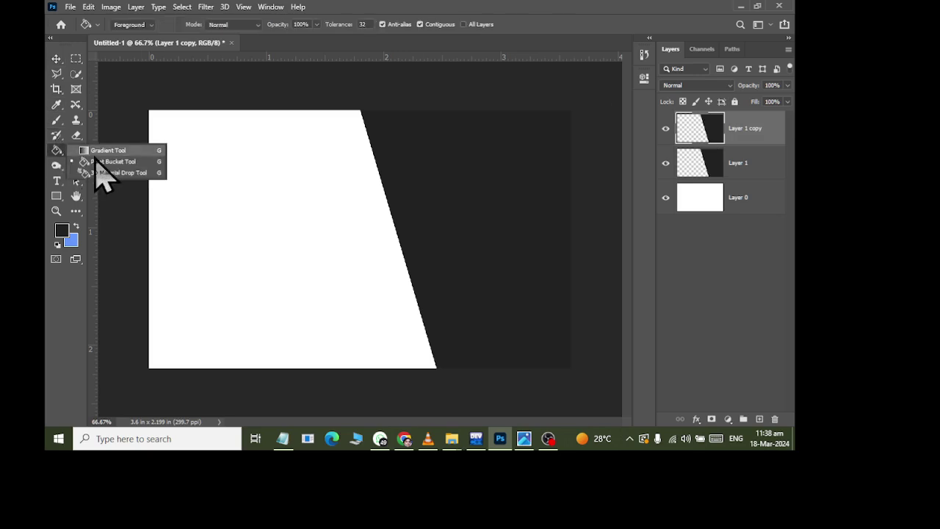
click(102, 161)
click(62, 232)
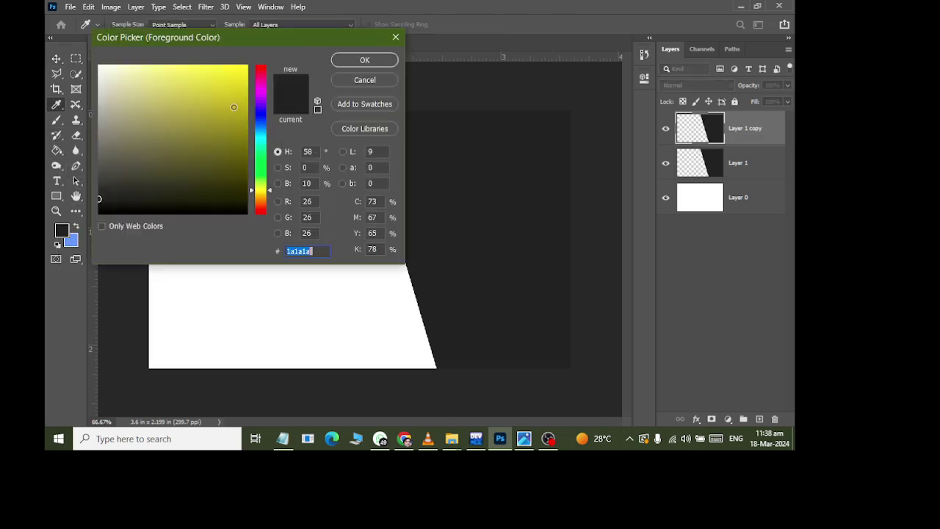
click(238, 62)
click(363, 61)
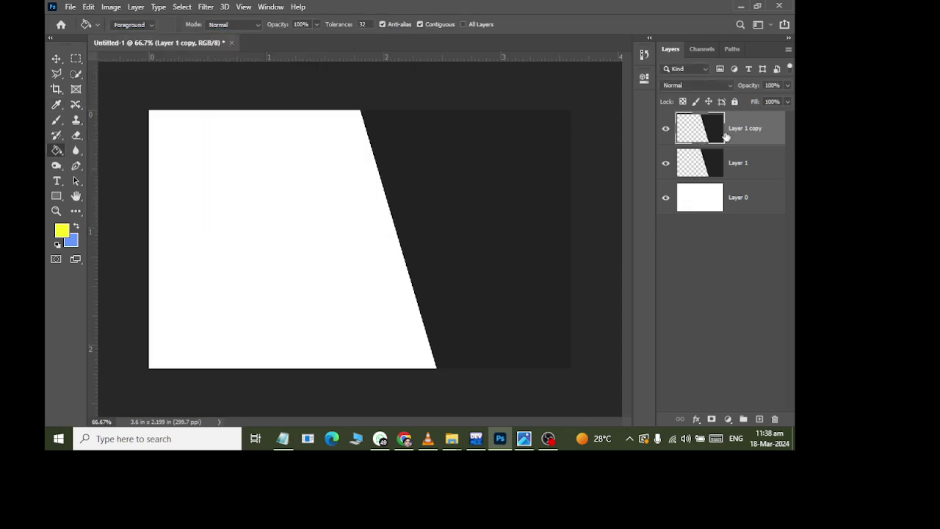
click(440, 147)
click(56, 58)
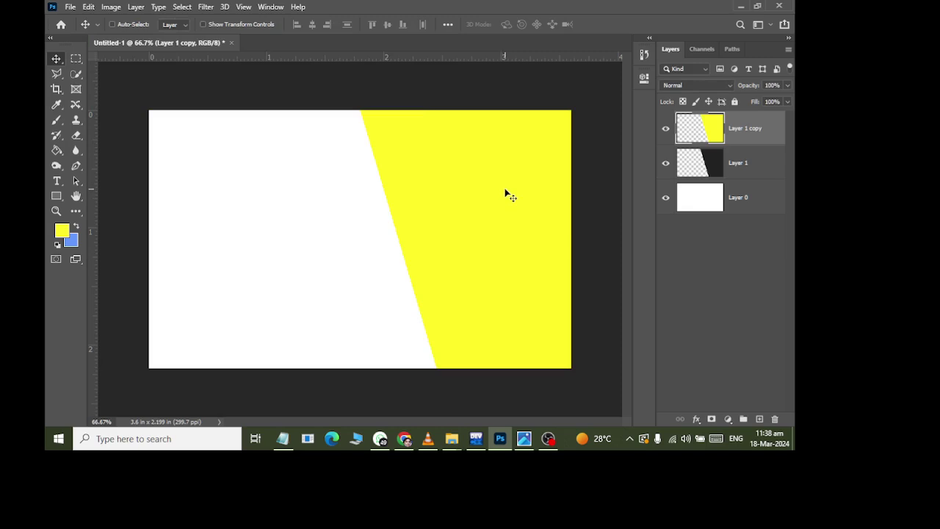
- Move Layer 1 above the yellow copy and nudge the copy left to show a diagonal stripe
drag(693, 170, 740, 124)
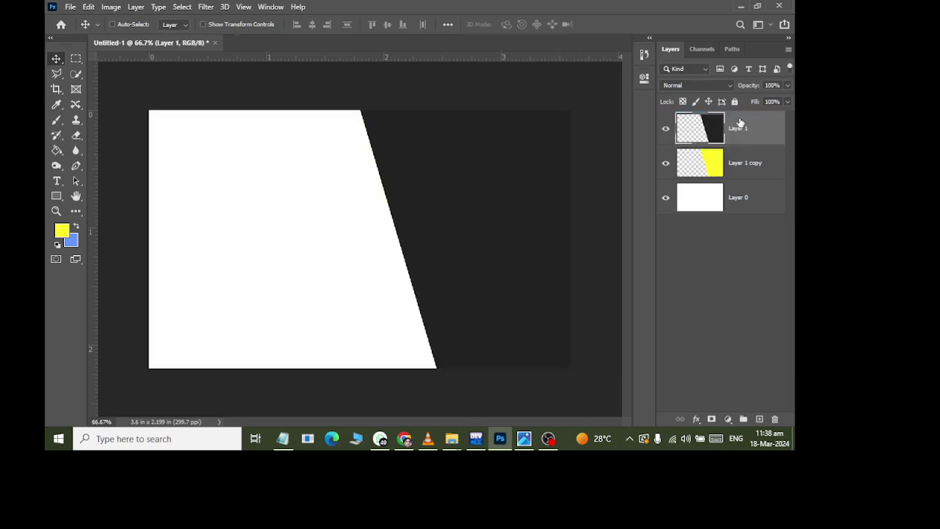
click(704, 168)
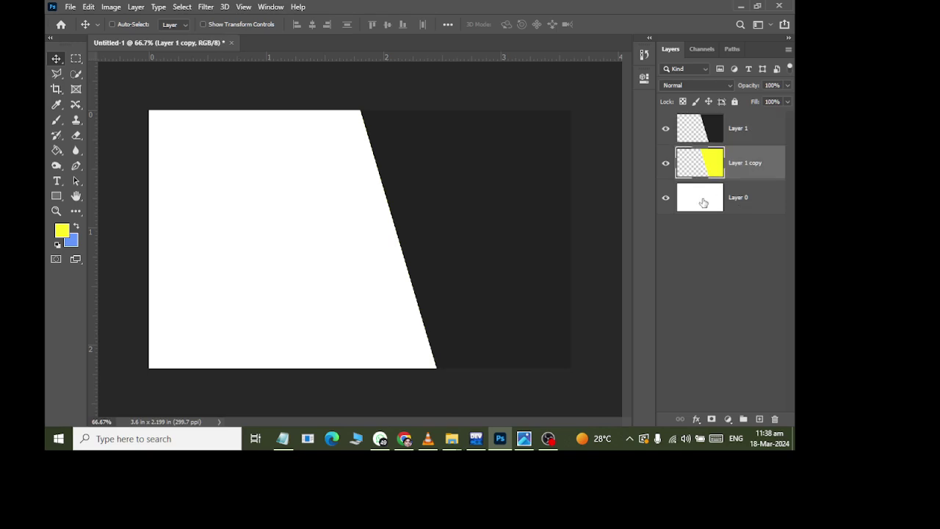
key(shift+Left)
key(shift+Left)
key(shift+Left)
key(shift+Left)
key(shift+Left)
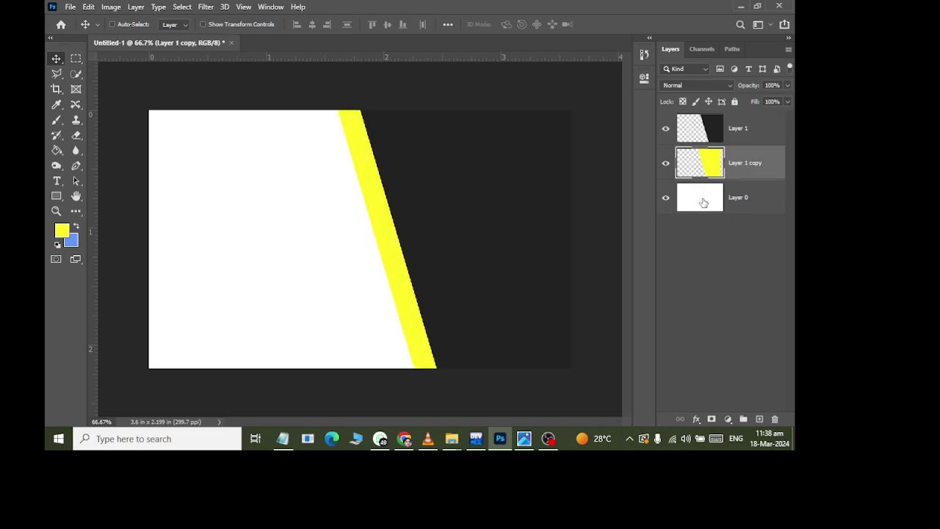
key(shift+Left)
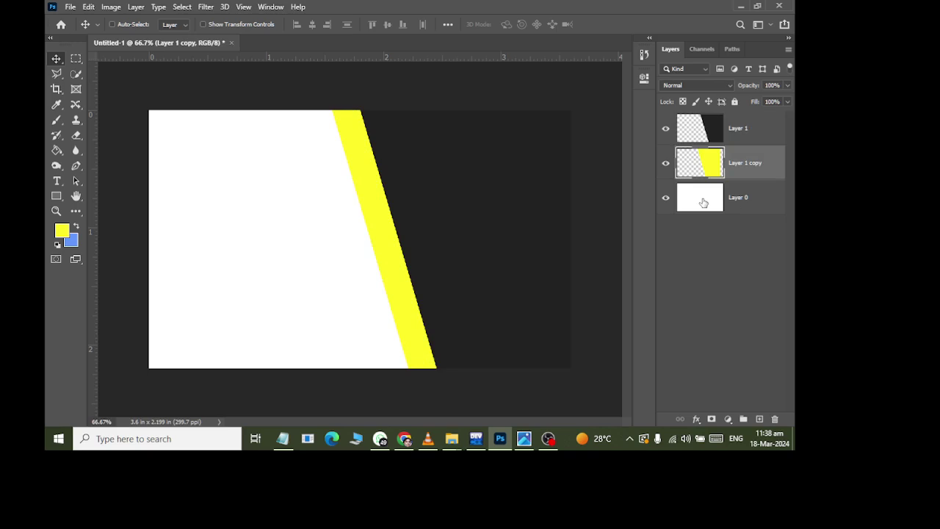
- Dismiss the update notice, check the reference business card image, and return to the card
key(alt+Tab)
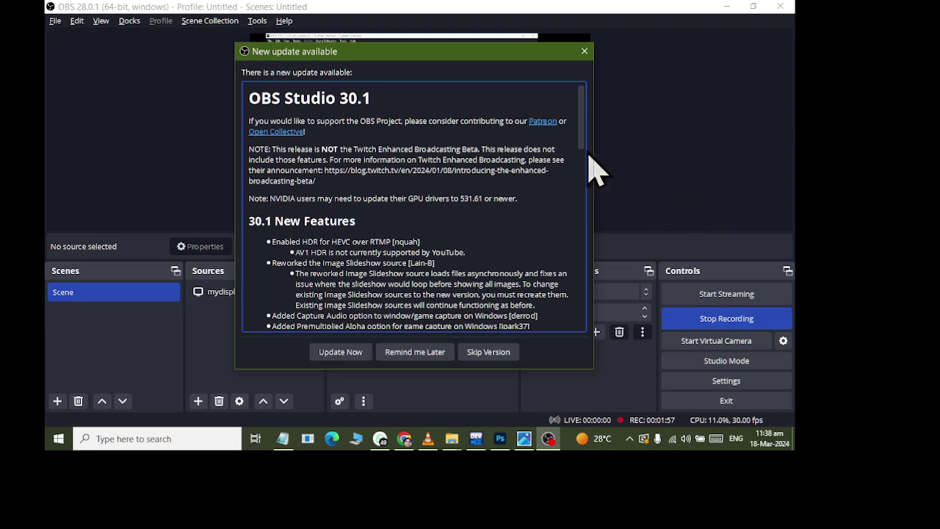
click(585, 51)
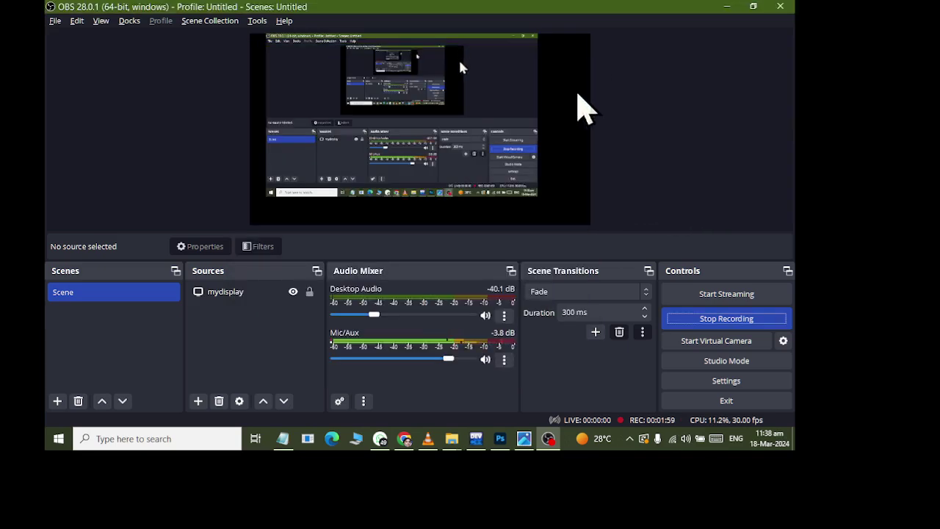
key(alt+Tab)
key(alt+Tab)
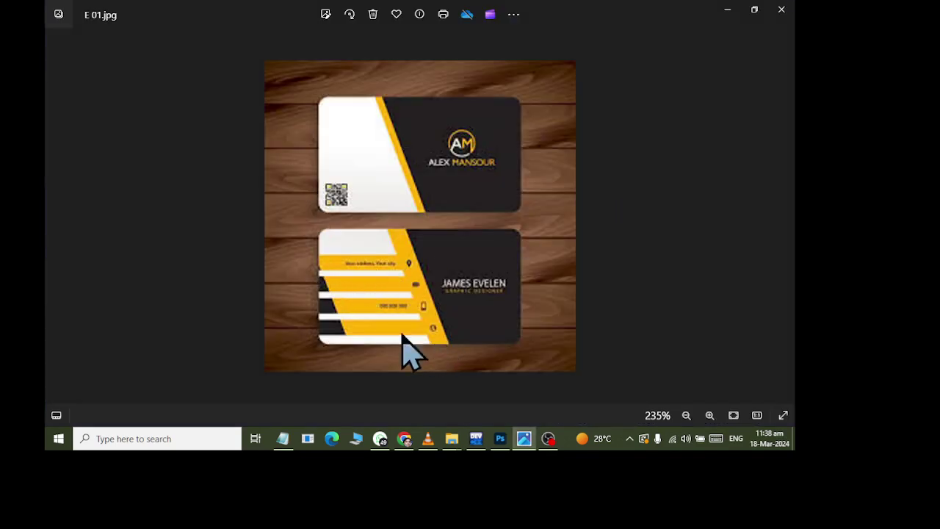
key(alt+Tab)
key(Tab)
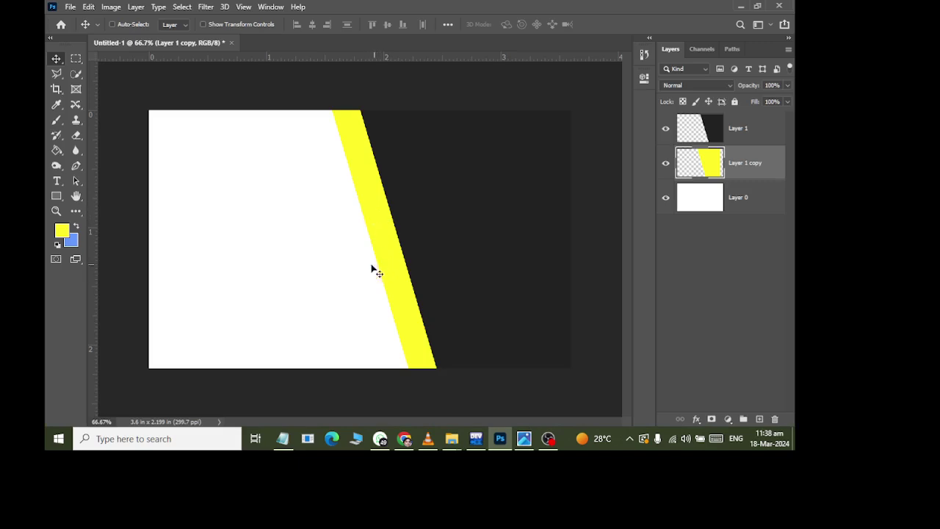
- Draw a yellow rectangle and enlarge it across the card's middle band
click(55, 196)
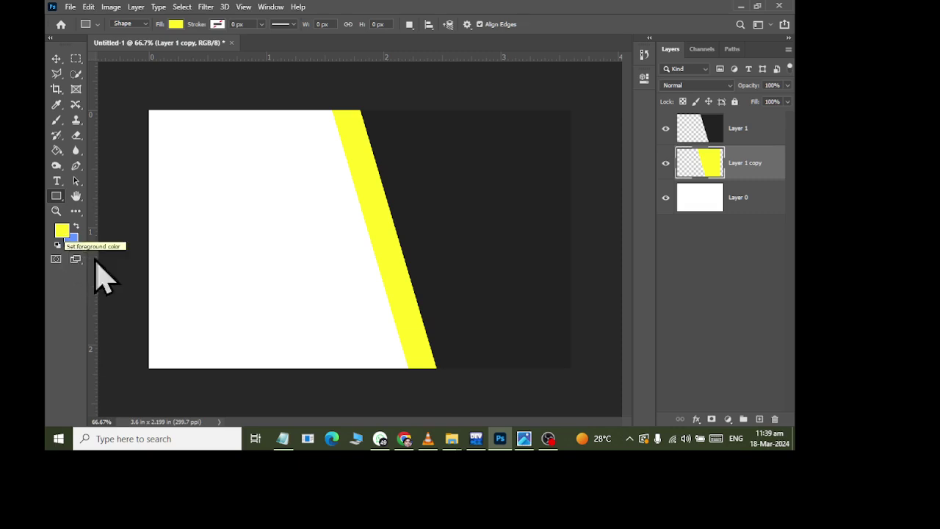
drag(260, 223, 383, 302)
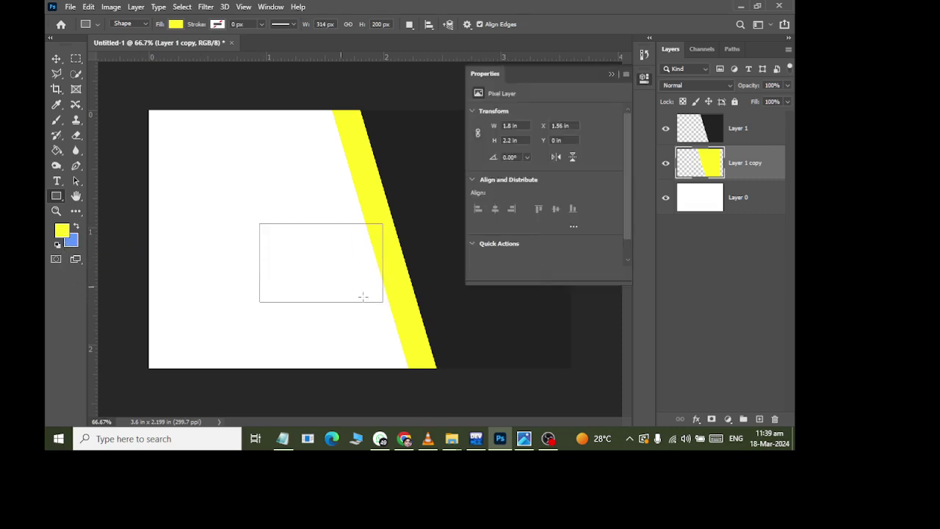
click(56, 58)
mouse_move(335, 277)
mouse_down()
mouse_move(236, 198)
mouse_move(221, 204)
mouse_up()
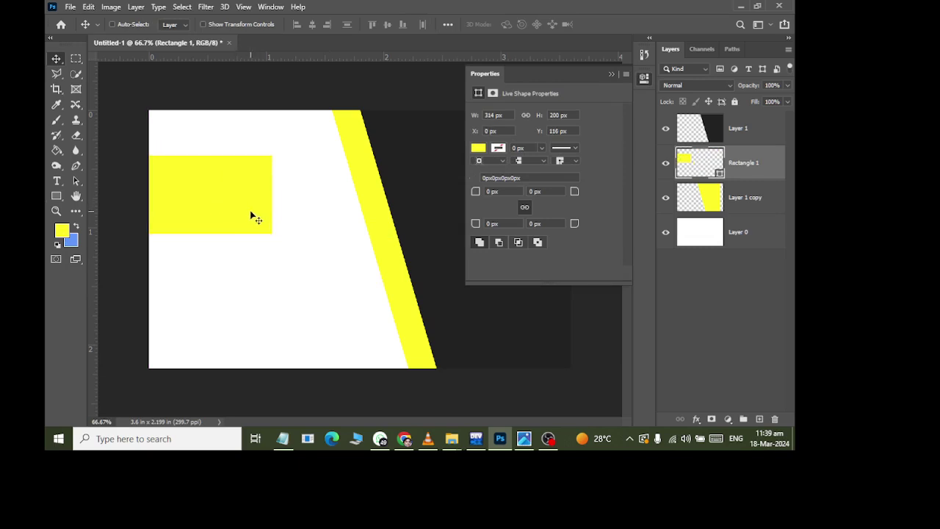
key(ctrl+t)
drag(270, 234, 439, 339)
click(56, 58)
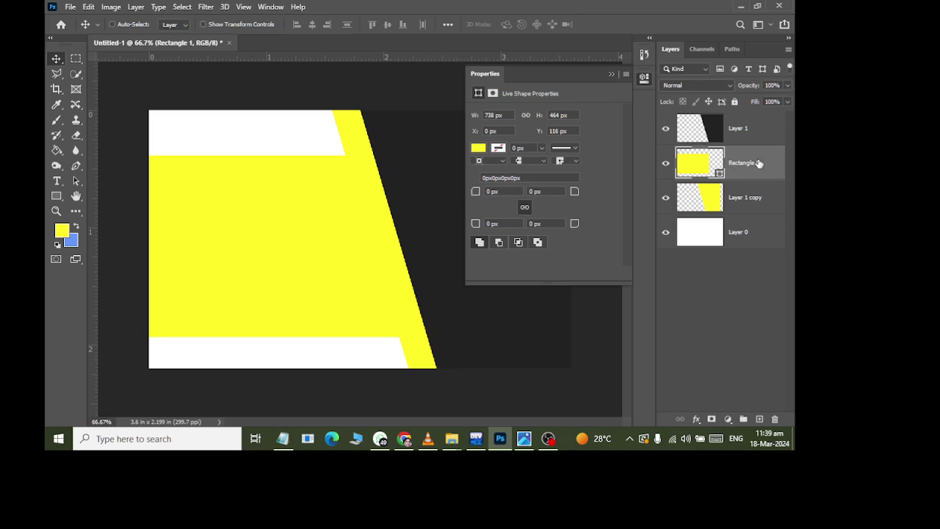
- Try a white fill on the rectangle, undo it, and redo the resize to keep the large yellow block
click(57, 197)
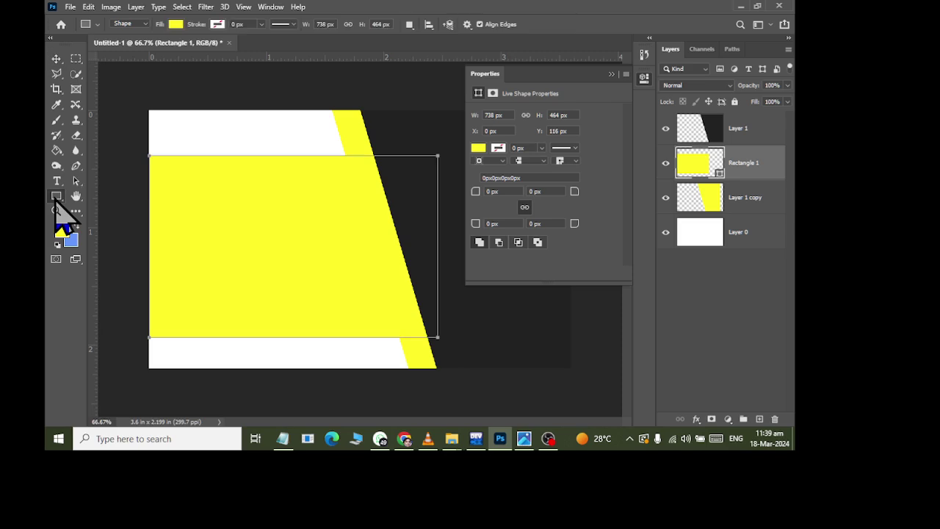
click(175, 24)
click(133, 86)
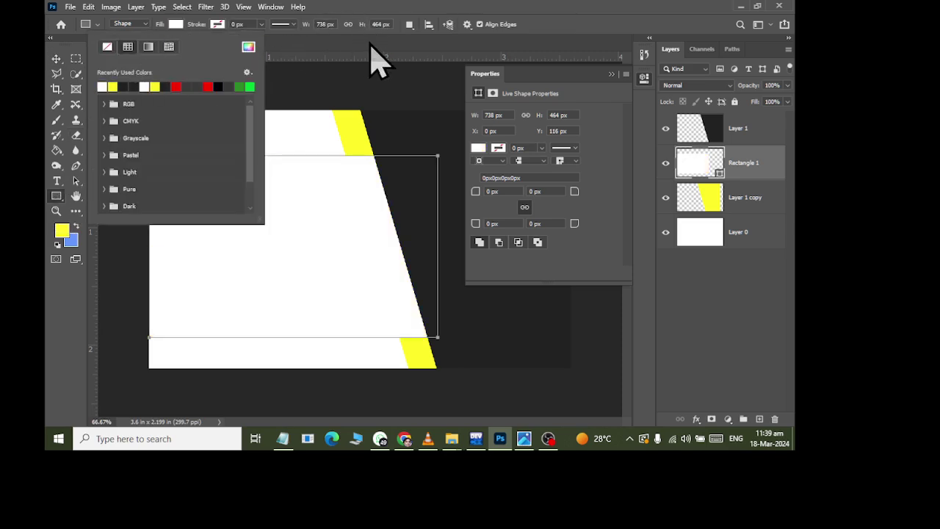
key(Escape)
key(ctrl+z)
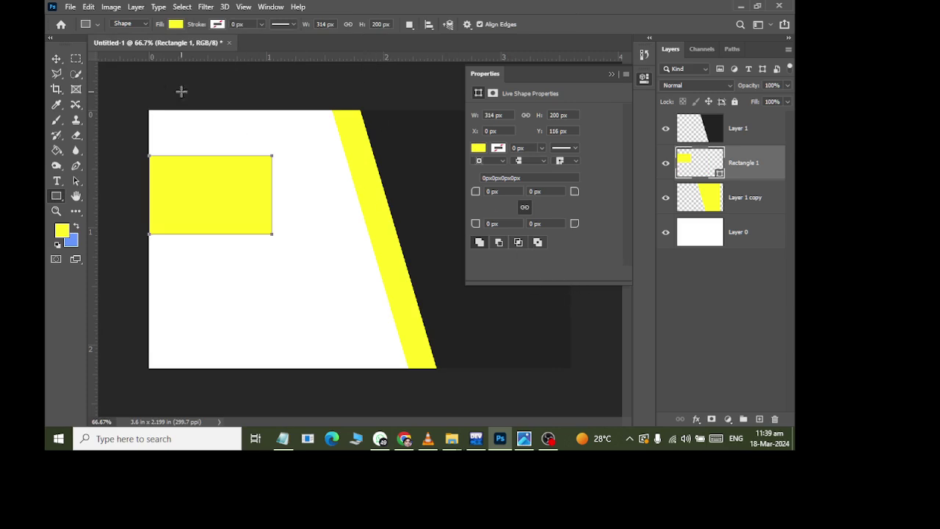
click(88, 7)
click(116, 38)
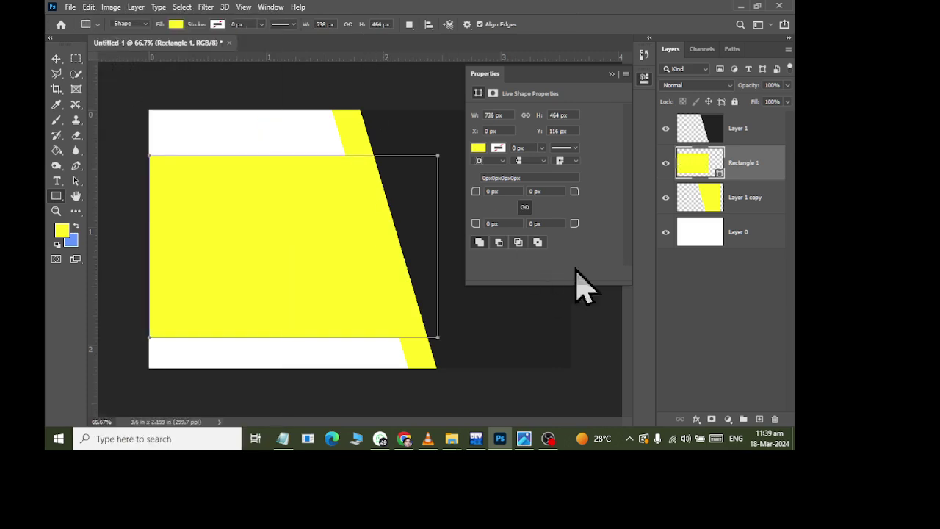
click(728, 316)
click(731, 234)
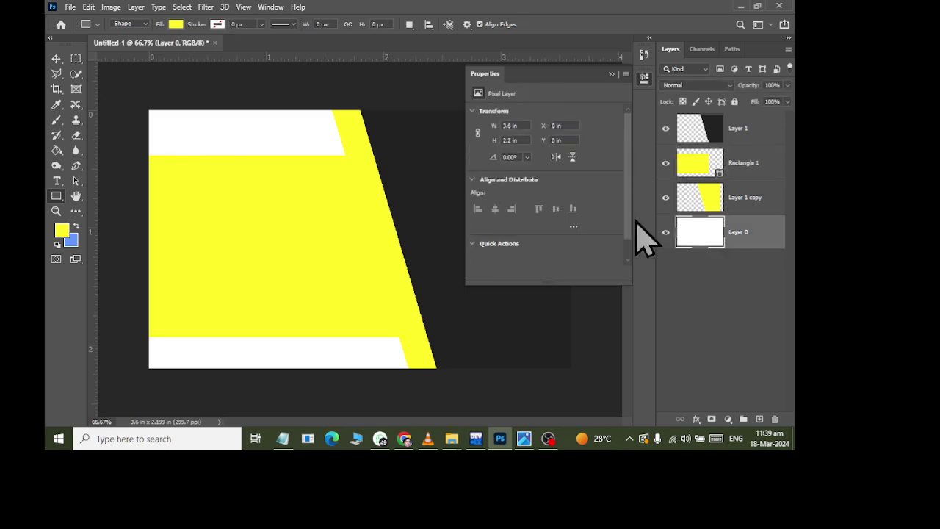
- Draw a white rectangle above Rectangle 1 and stretch it into a thin strip from the card's left edge
drag(193, 190, 295, 211)
click(175, 24)
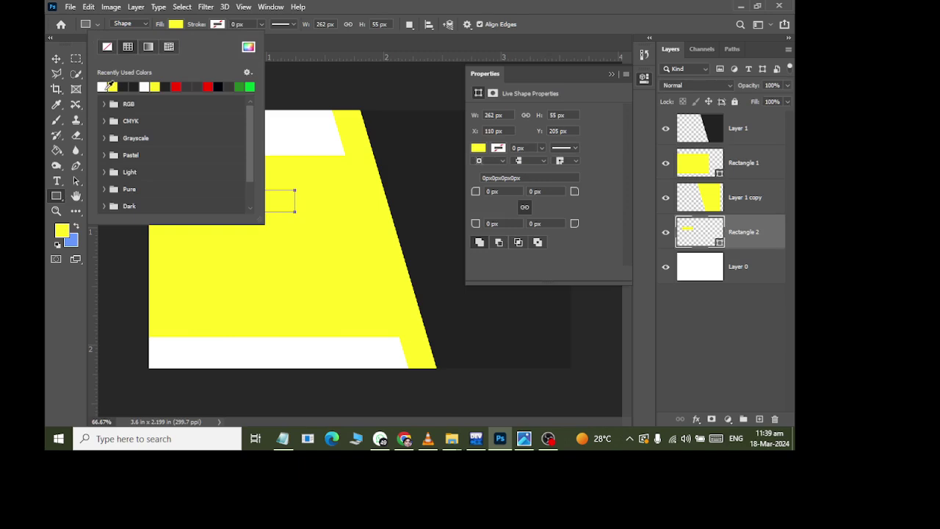
click(56, 59)
click(675, 349)
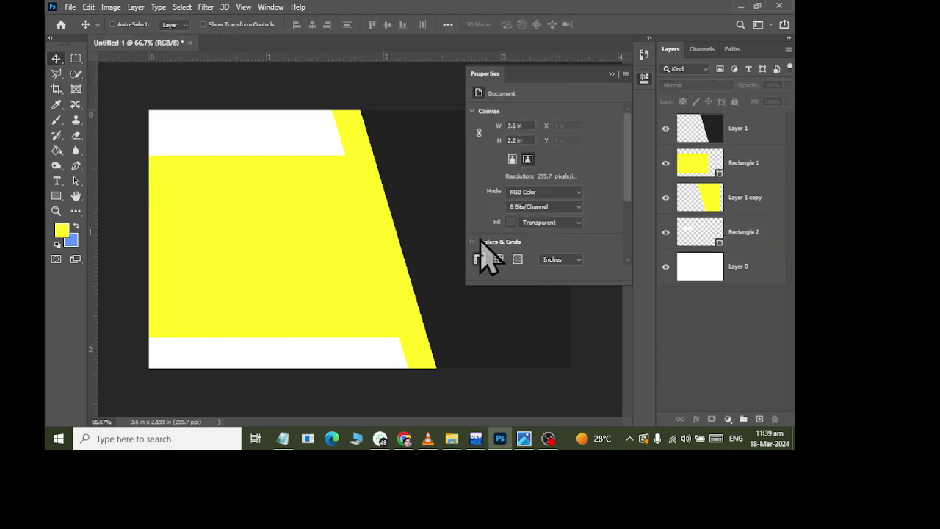
drag(722, 240, 698, 166)
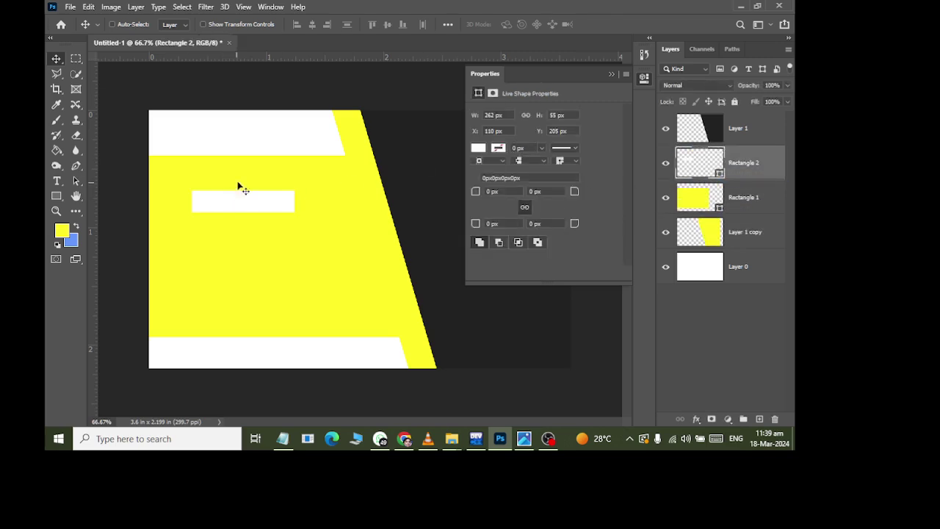
key(ctrl+t)
drag(247, 214, 513, 196)
drag(413, 200, 370, 197)
click(55, 56)
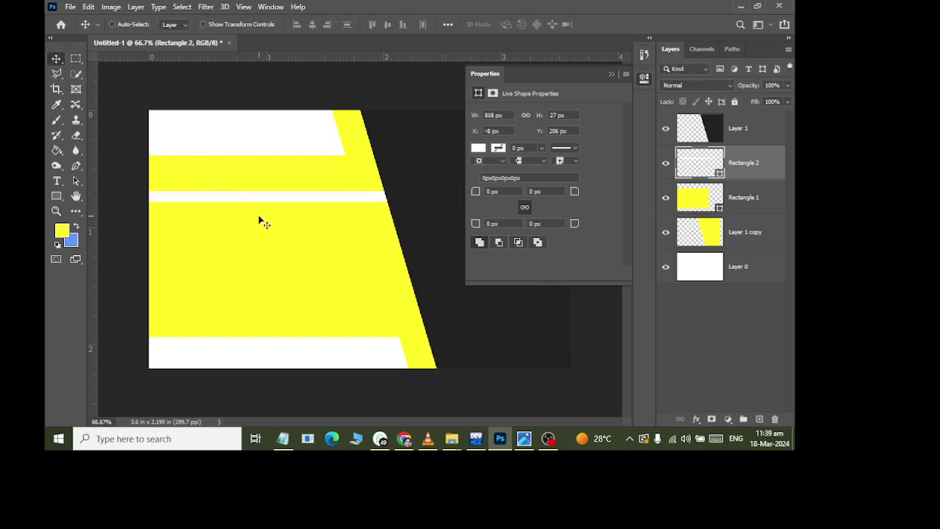
- Duplicate the white strip lower on the card, nudge it down, and compare with the reference image
alt+drag(278, 209, 266, 295)
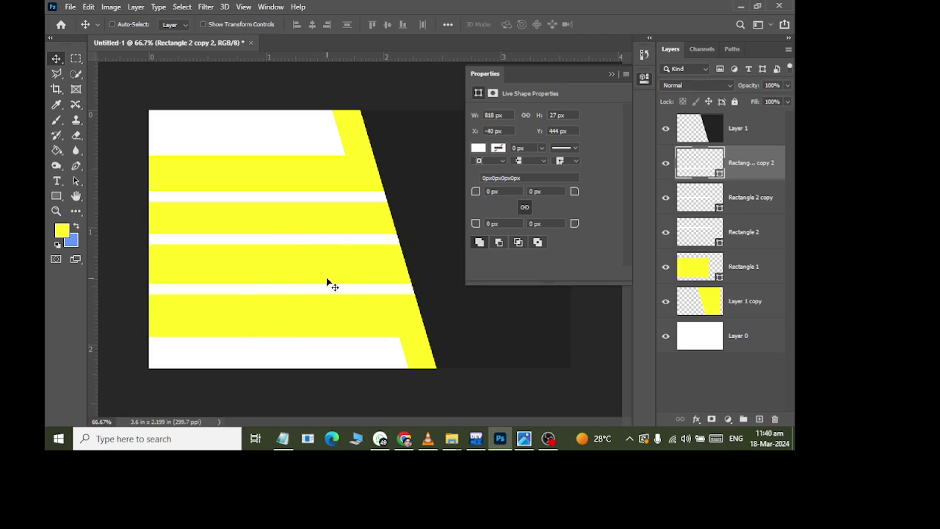
click(767, 196)
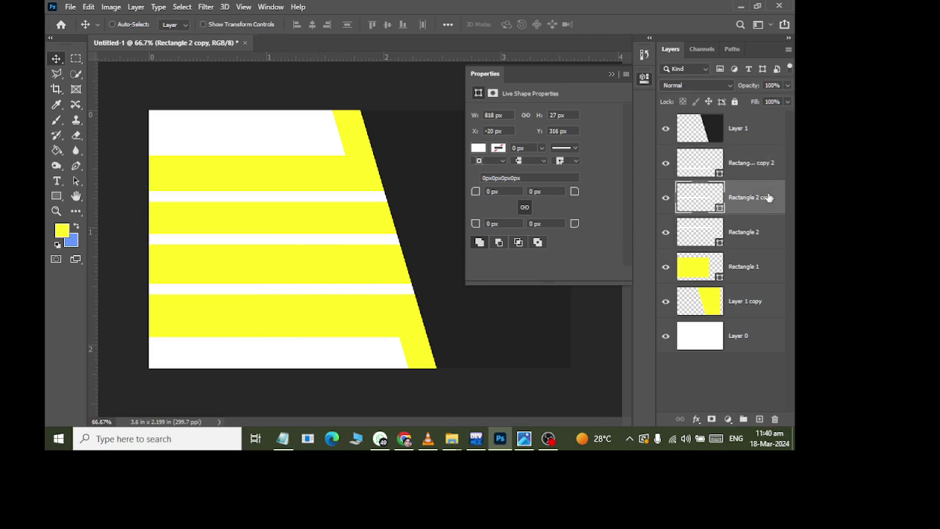
key(Down)
key(Down)
key(Down)
key(Down)
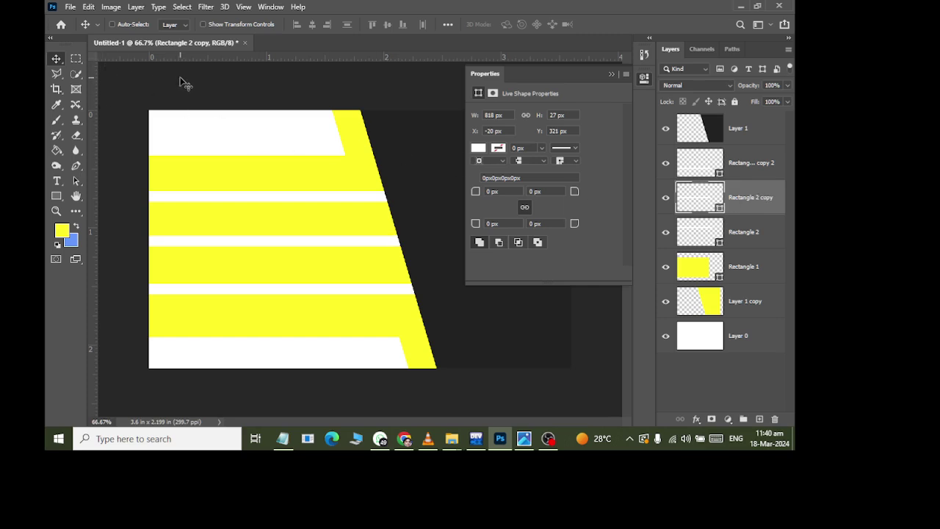
key(alt+Tab)
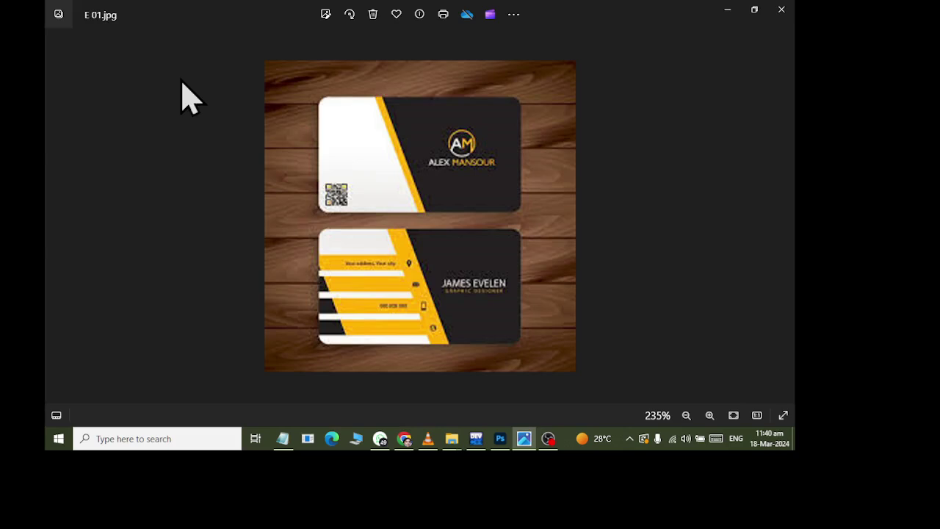
key(alt+Tab)
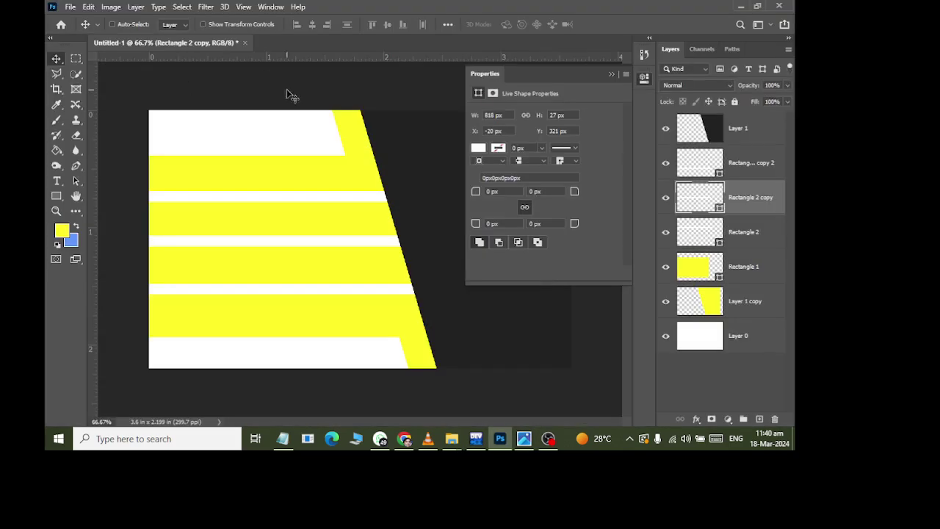
- Move Layer 1 copy up to just below Layer 1 and toggle its visibility to compare
click(748, 313)
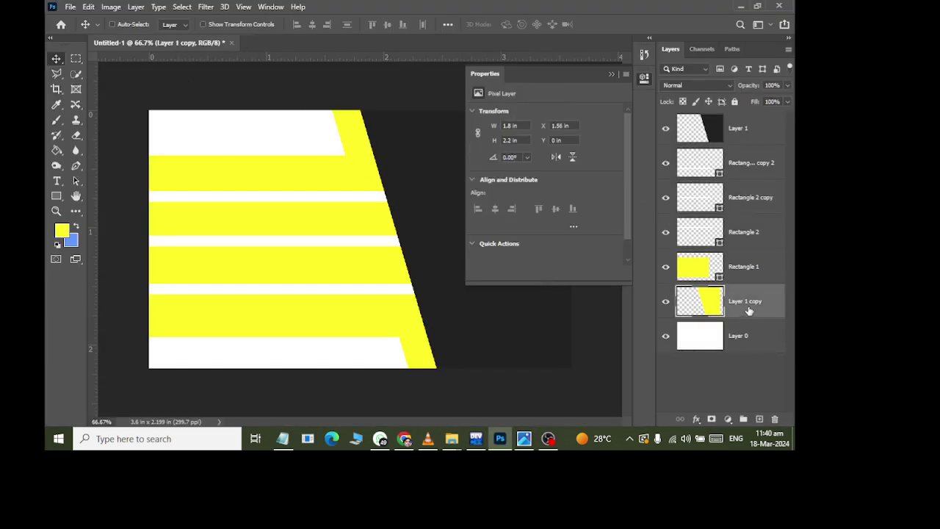
drag(749, 304, 753, 156)
drag(746, 141, 747, 146)
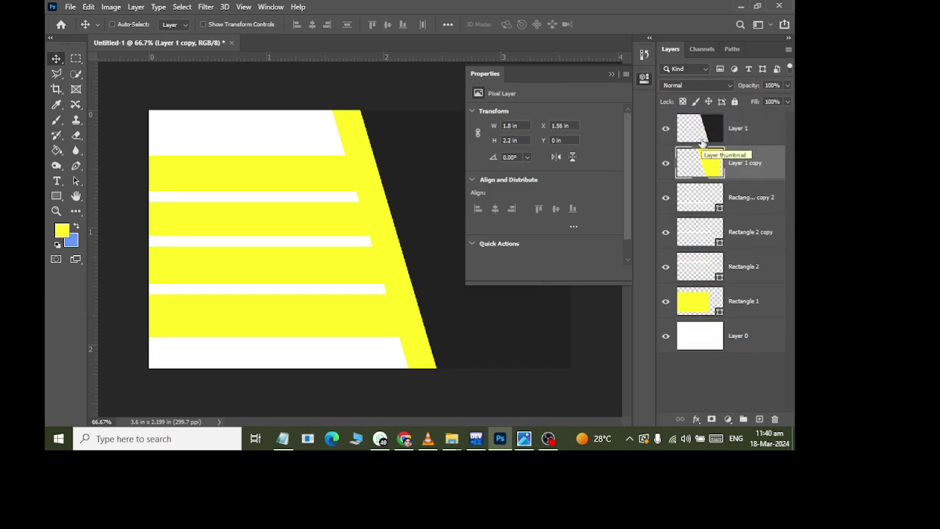
click(666, 162)
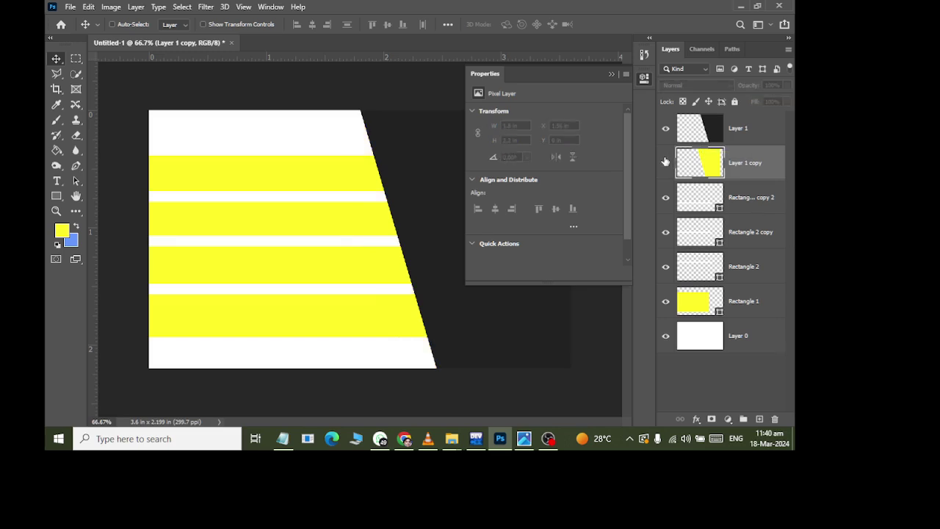
click(665, 162)
click(666, 162)
click(665, 161)
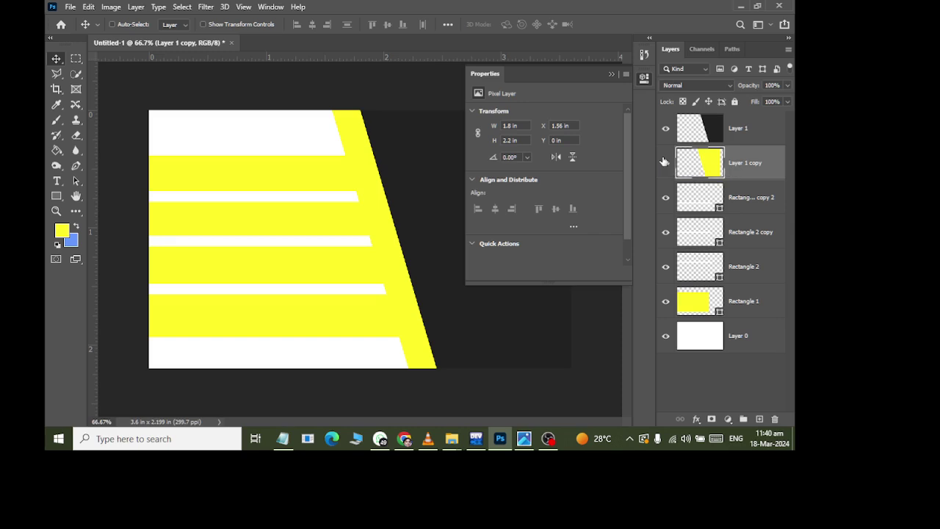
- Duplicate Rectangle 1 and recolour the copy with the dark panel colour sampled from the card
click(736, 304)
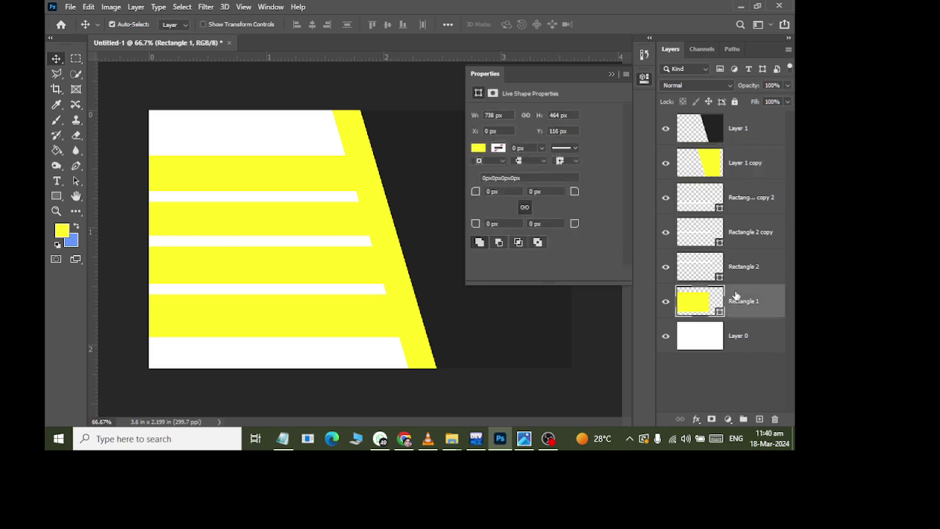
key(ctrl+j)
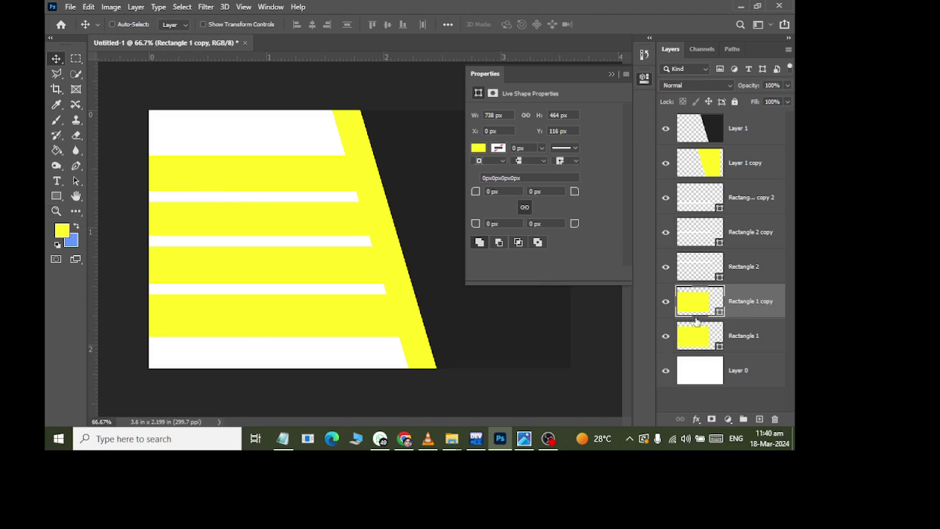
double_click(704, 312)
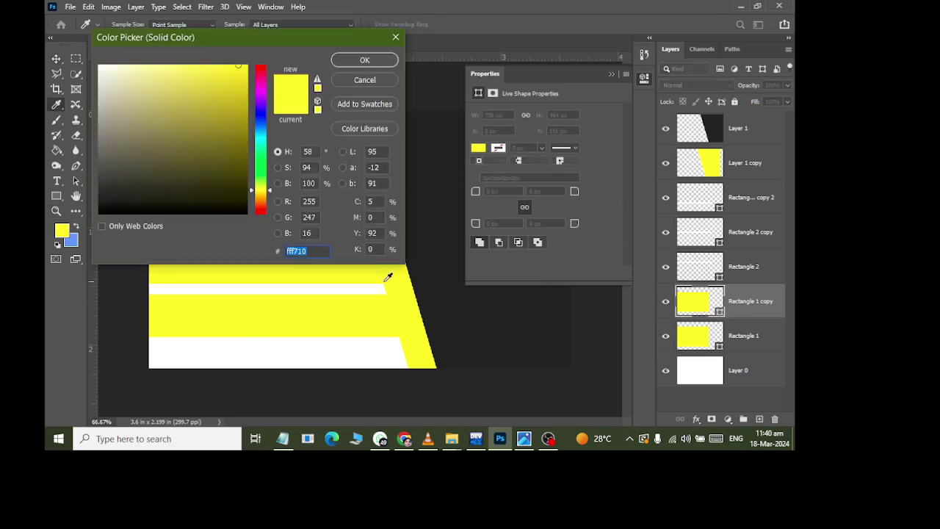
click(495, 298)
click(354, 62)
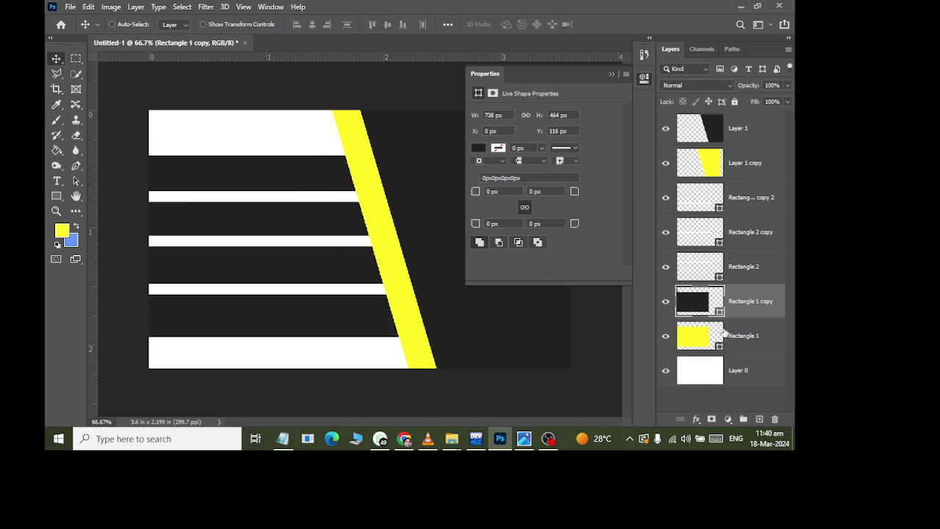
- Narrow the dark Rectangle 1 copy from its right side
key(ctrl+t)
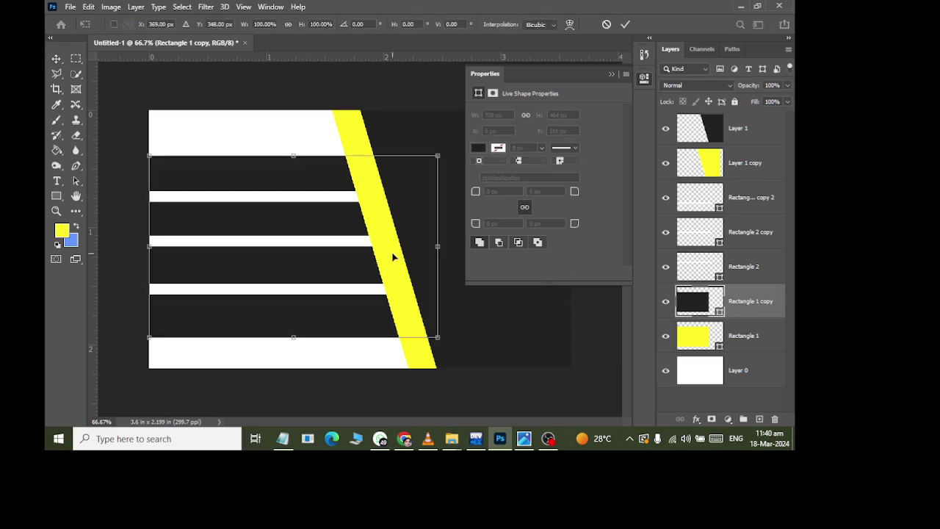
drag(435, 250, 259, 244)
click(56, 59)
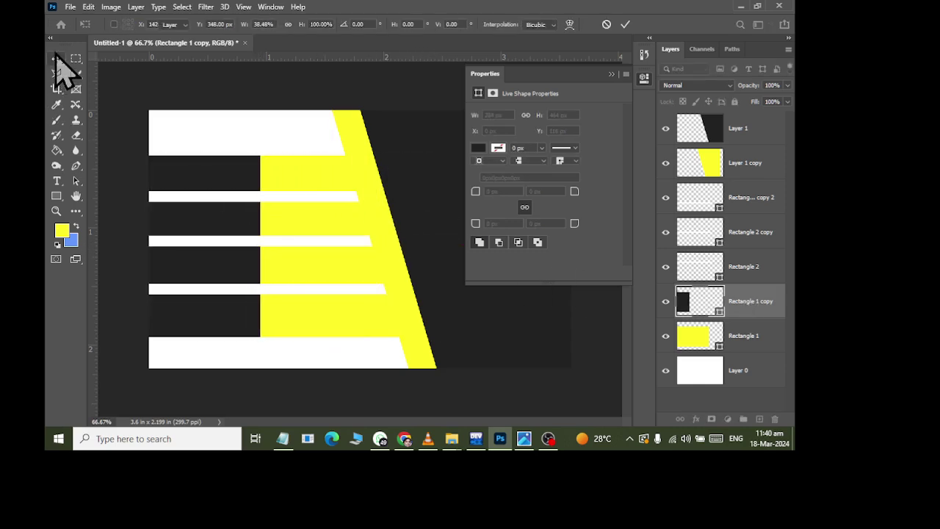
- Skew the dark block's right edge diagonally to run alongside the yellow stripe
click(89, 6)
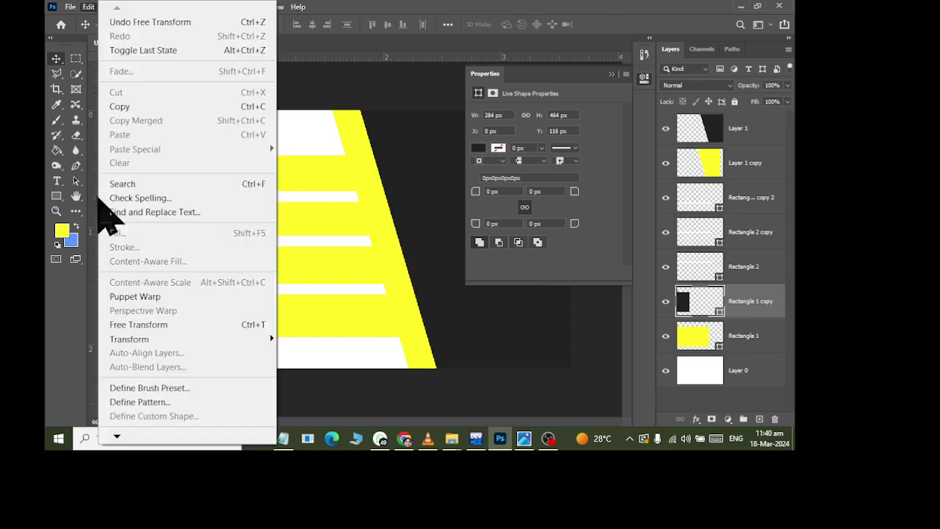
mouse_move(144, 338)
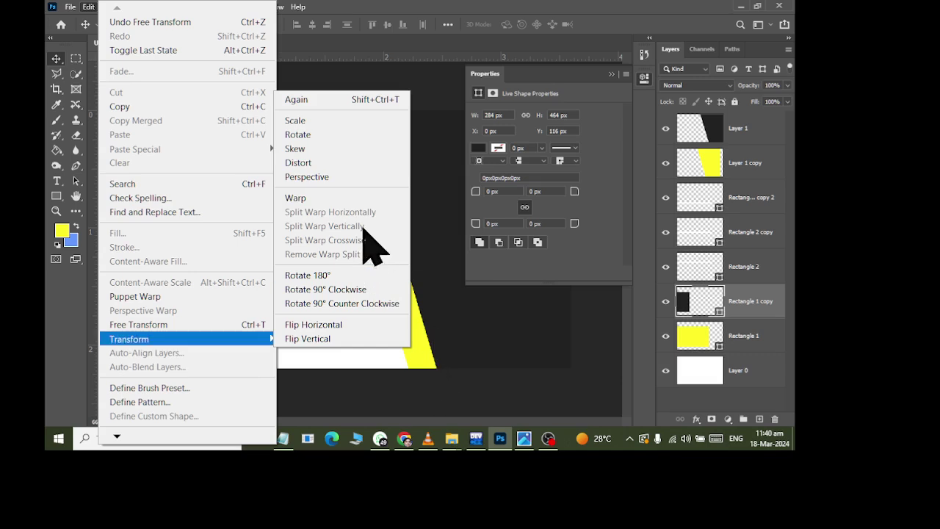
click(362, 150)
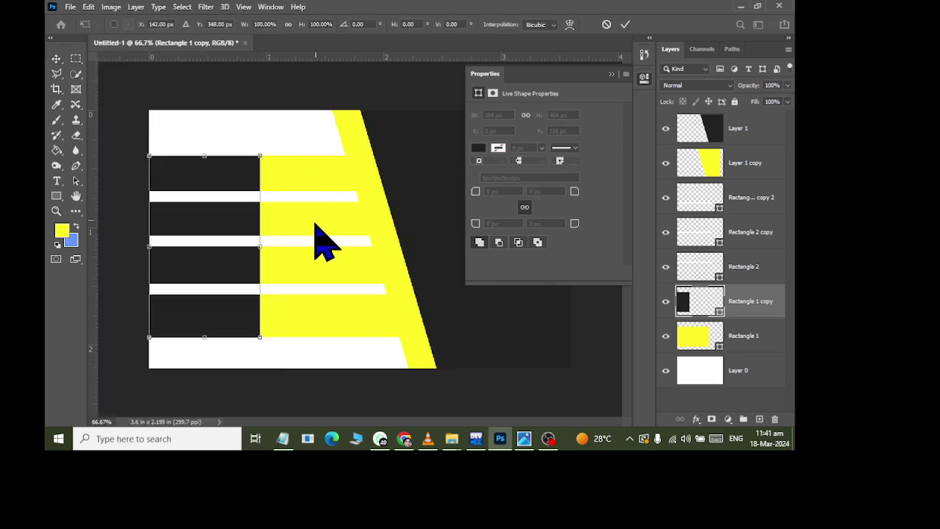
drag(262, 157, 148, 158)
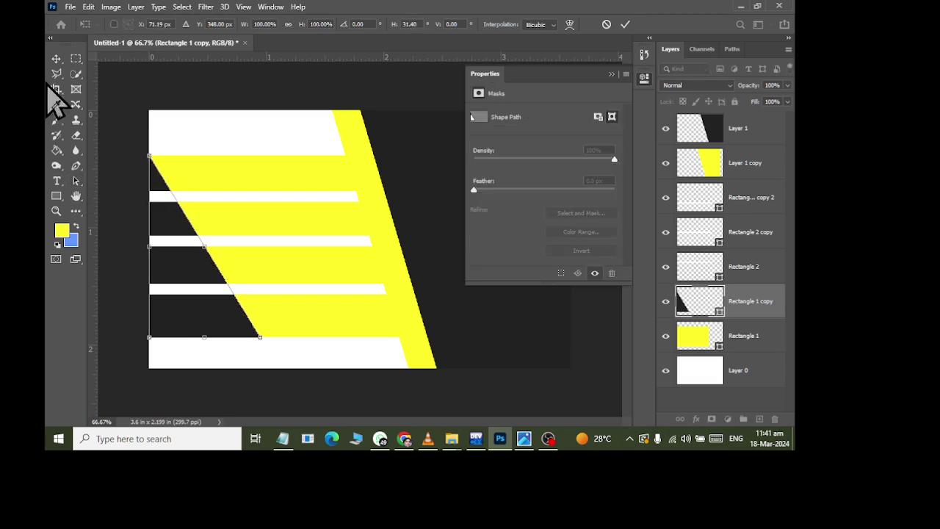
click(56, 60)
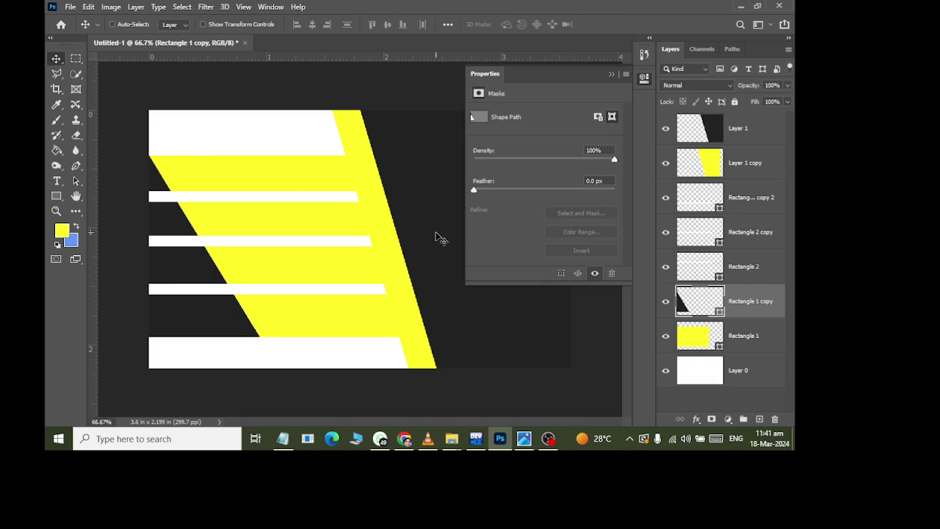
key(alt+Tab)
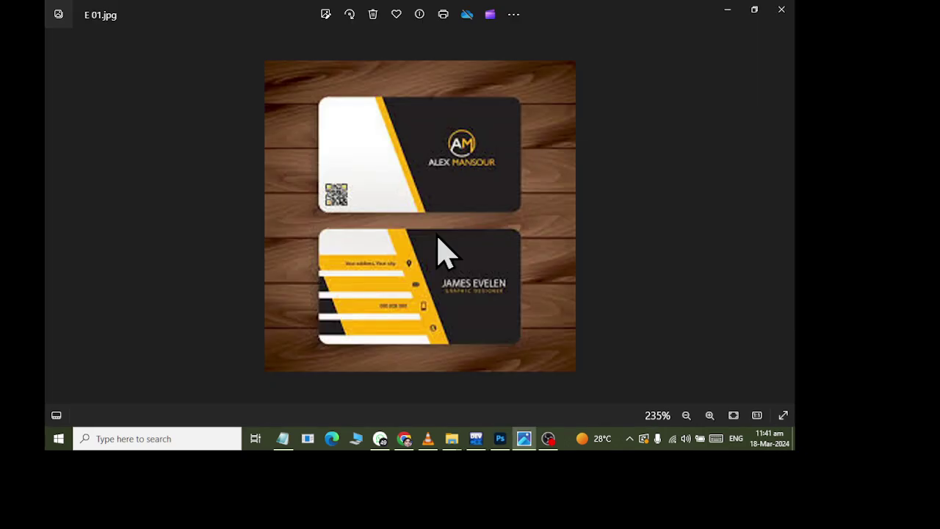
key(alt+Tab)
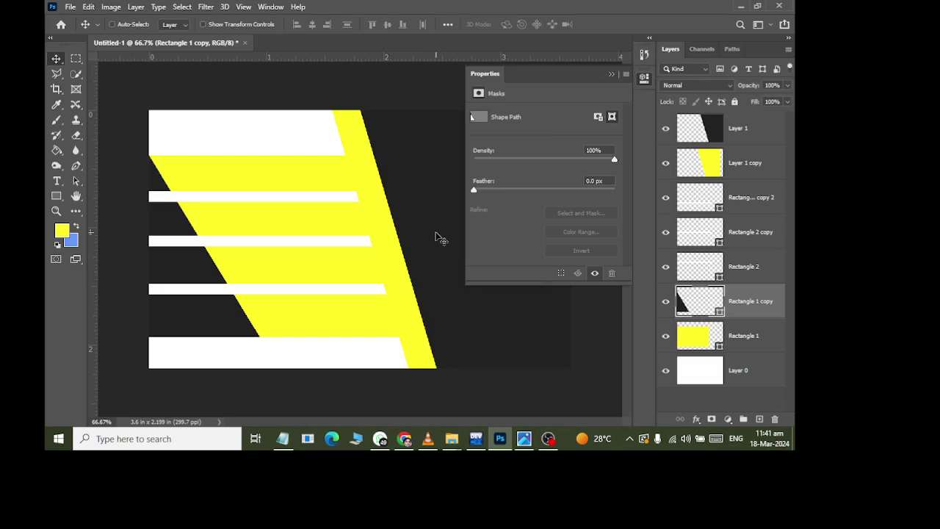
- Create a new layer group named Design above the layers
click(612, 74)
click(726, 134)
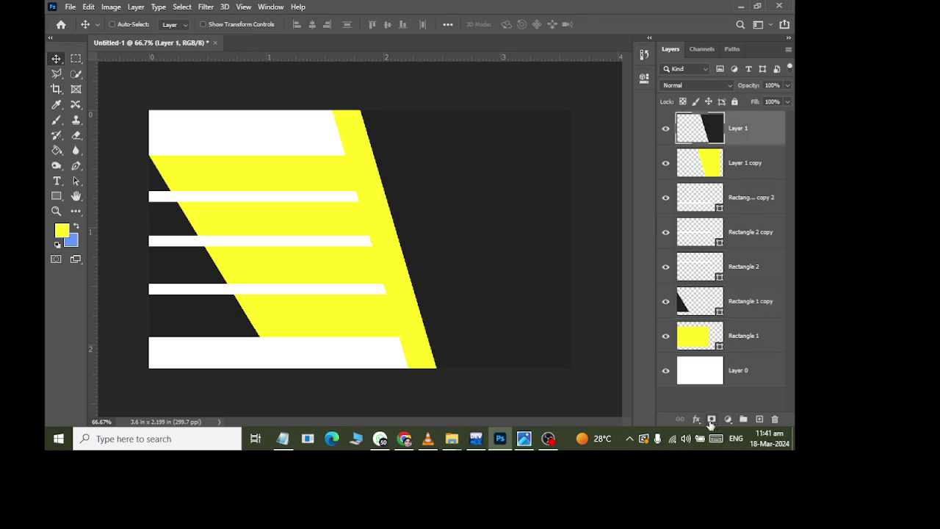
click(743, 419)
double_click(711, 119)
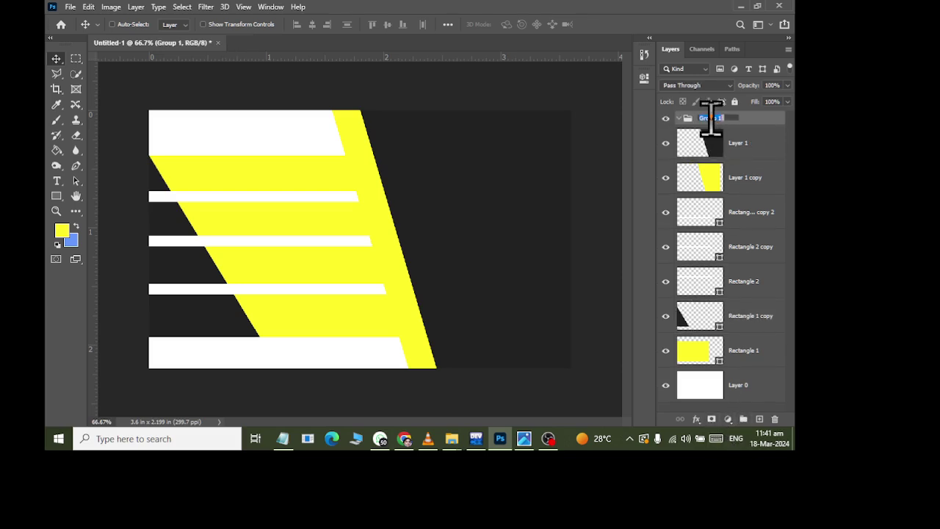
text(Design)
key(Return)
- Move Layer 1 through Rectangle 1 into the Design group and collapse it
click(742, 158)
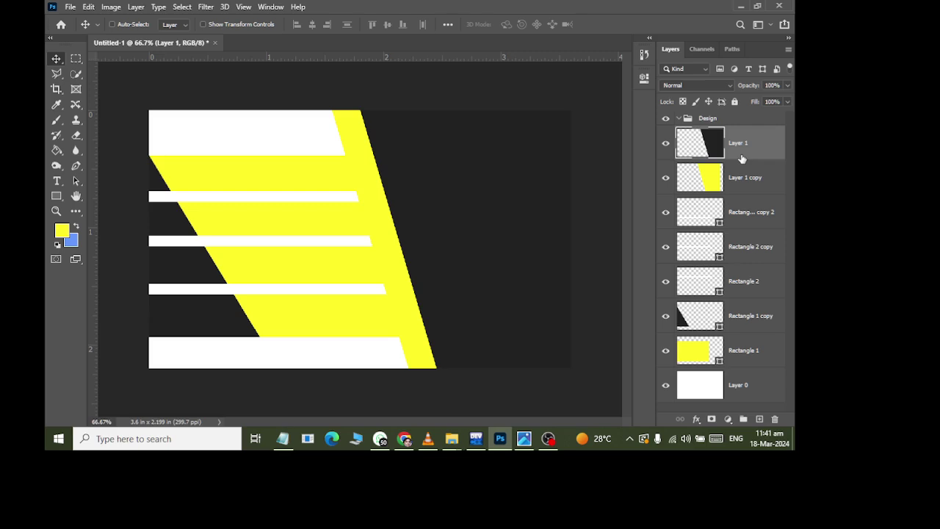
shift+click(735, 358)
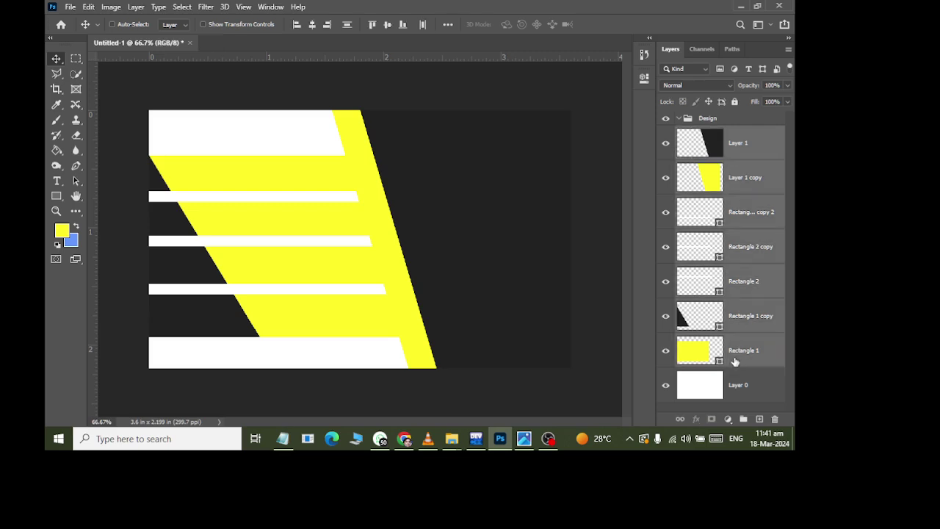
drag(725, 127, 702, 121)
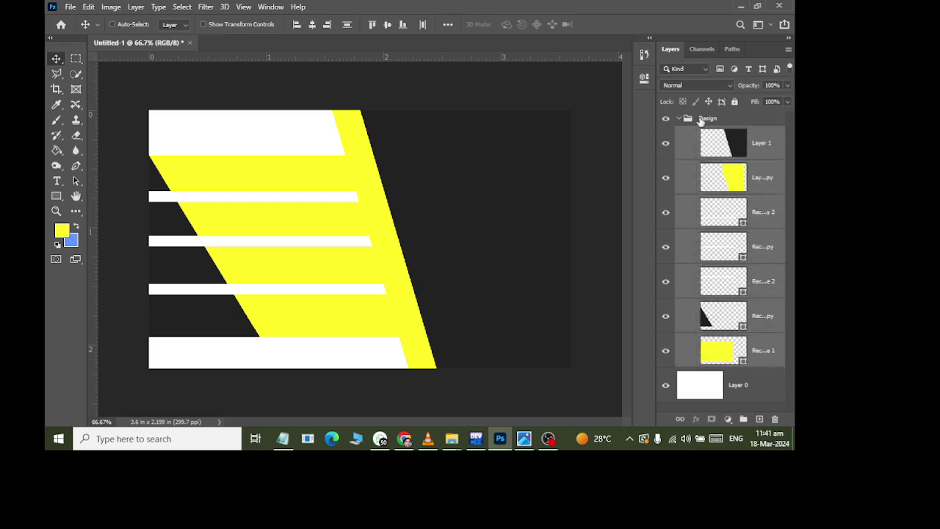
click(679, 119)
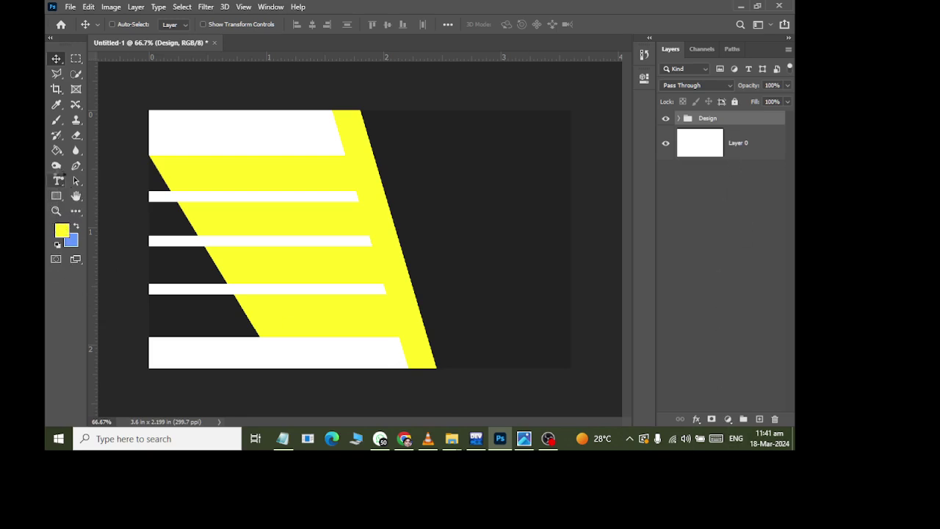
- Set the Horizontal Type tool to Britannic Bold Regular
click(57, 180)
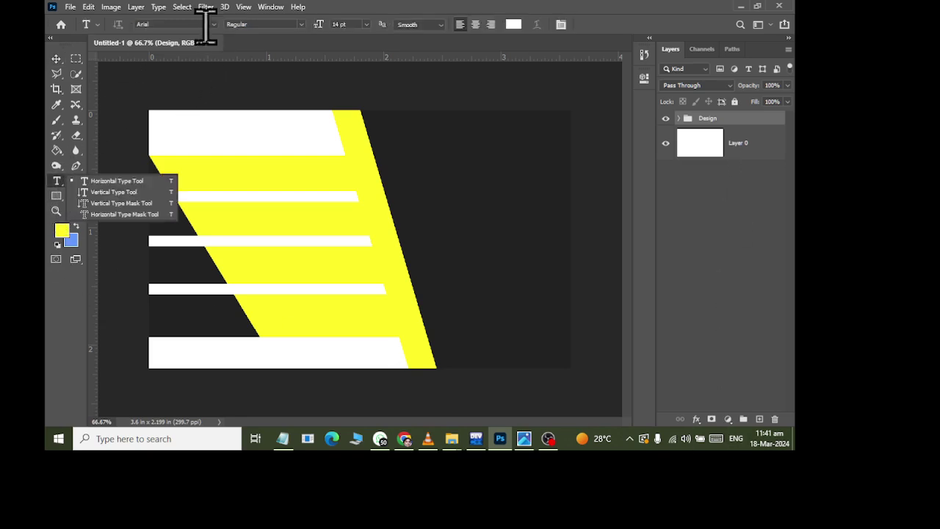
click(204, 25)
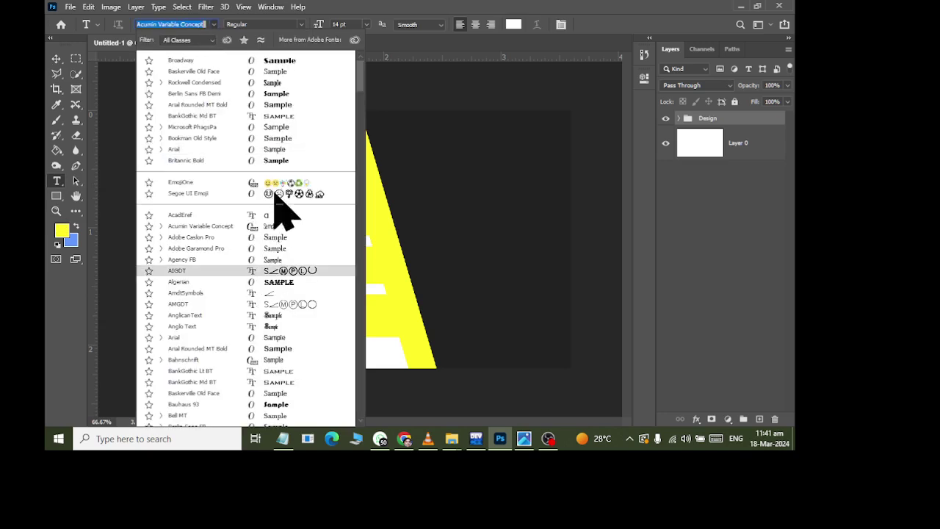
click(284, 164)
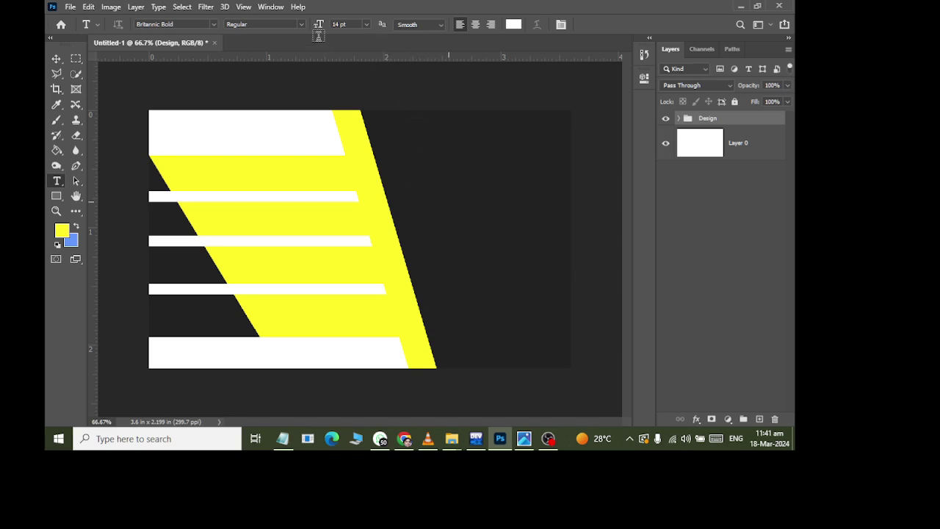
click(301, 24)
click(302, 33)
- Type the cardholder's full name on the dark panel and nudge it into place
click(430, 212)
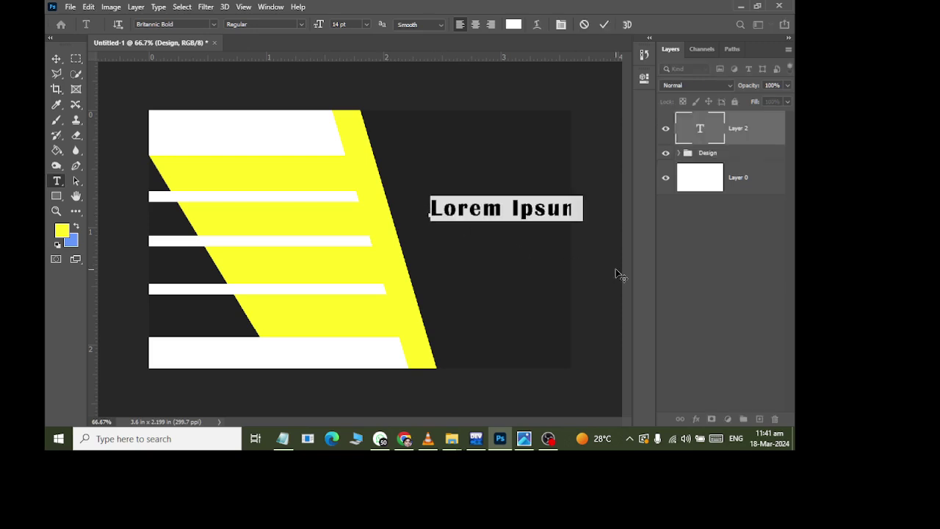
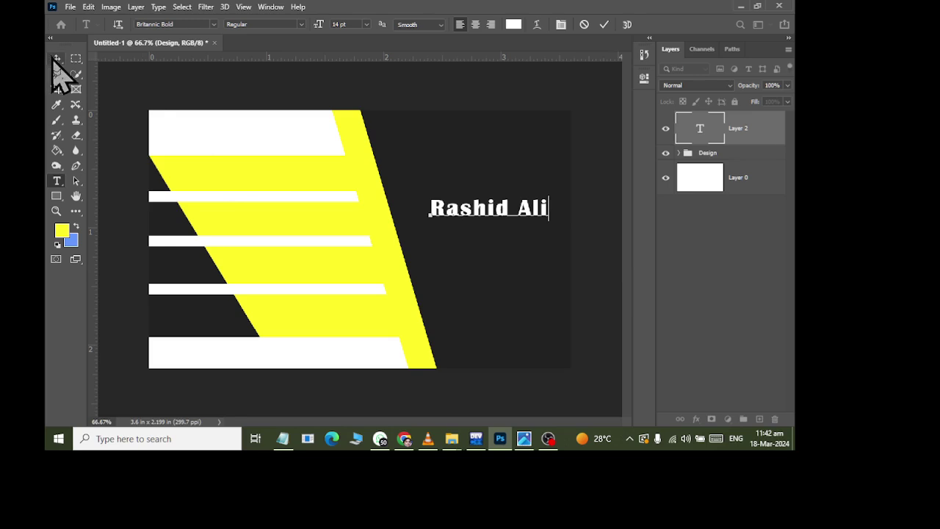
click(56, 59)
drag(505, 213, 499, 214)
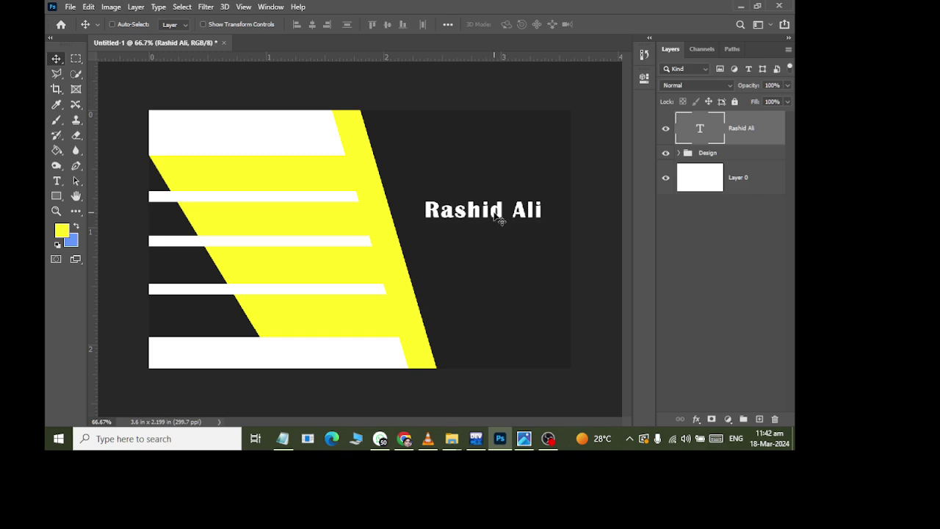
- Skew the name text about 15.9° horizontally with Edit > Transform > Skew for an italic look
click(88, 7)
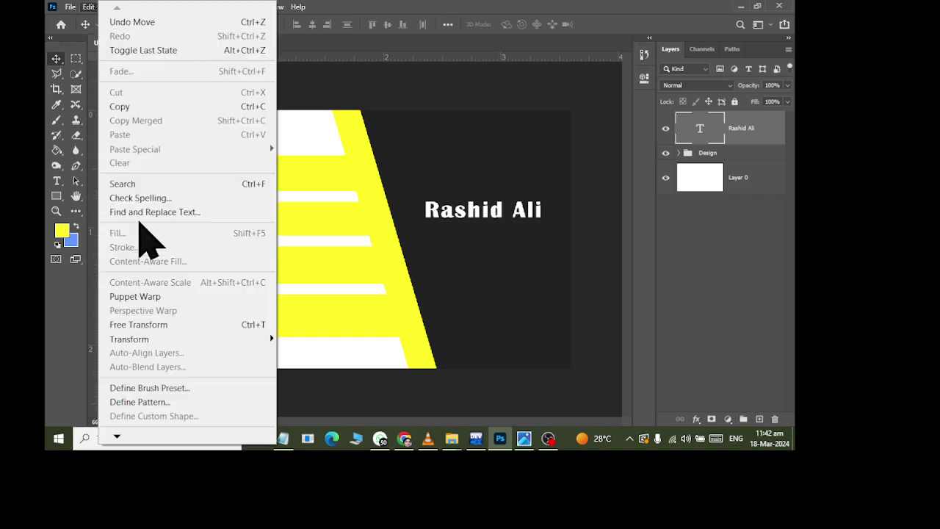
mouse_move(147, 338)
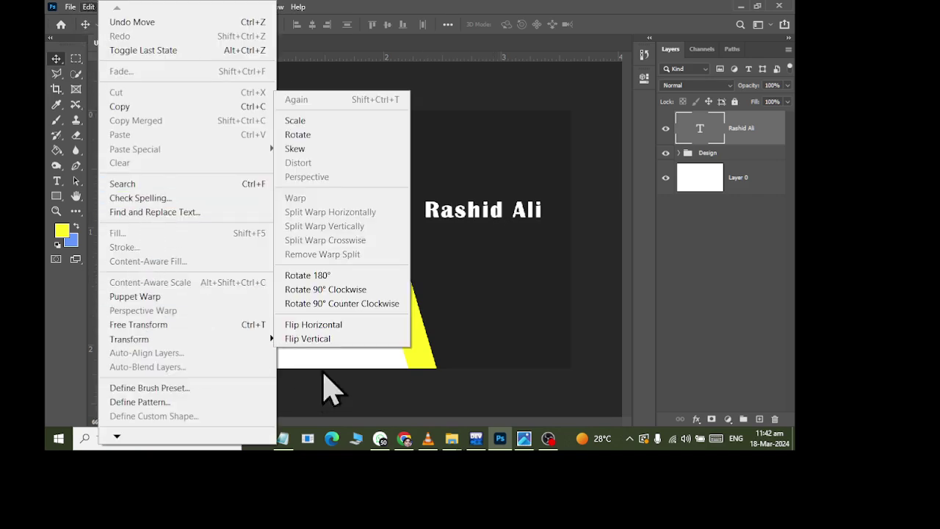
click(345, 151)
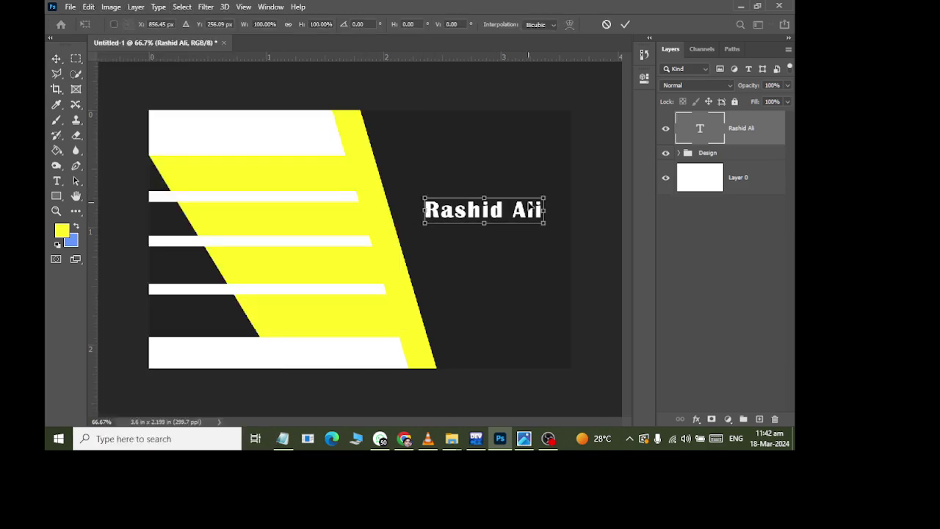
drag(485, 200, 492, 201)
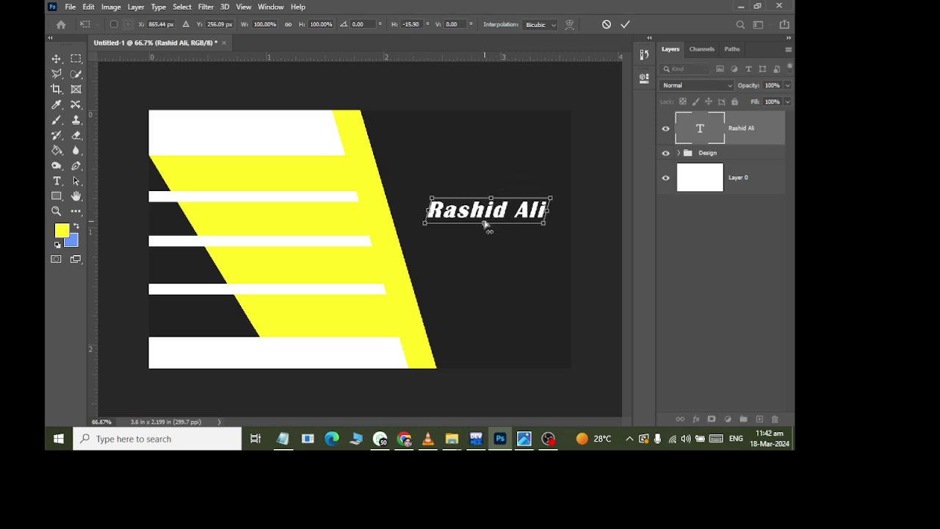
click(56, 58)
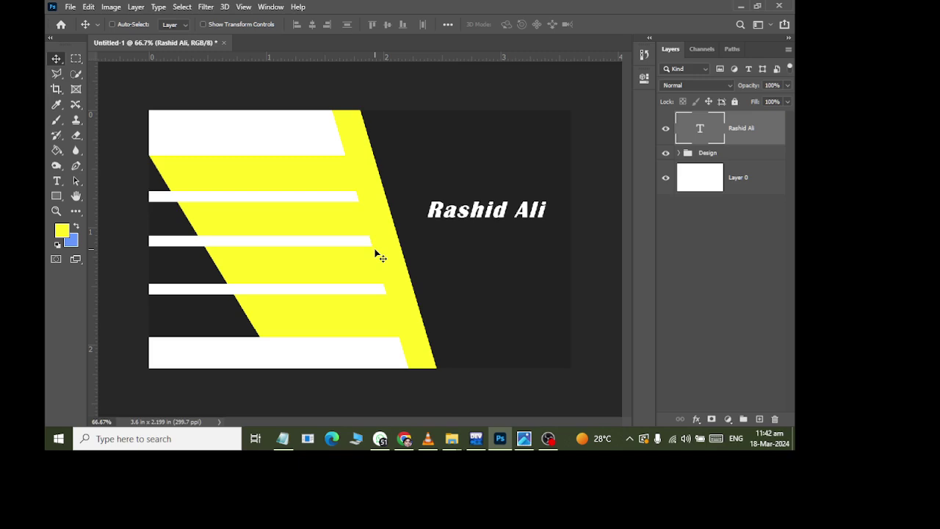
- Add a white text layer reading IT TRAINER below the name
click(56, 180)
click(455, 283)
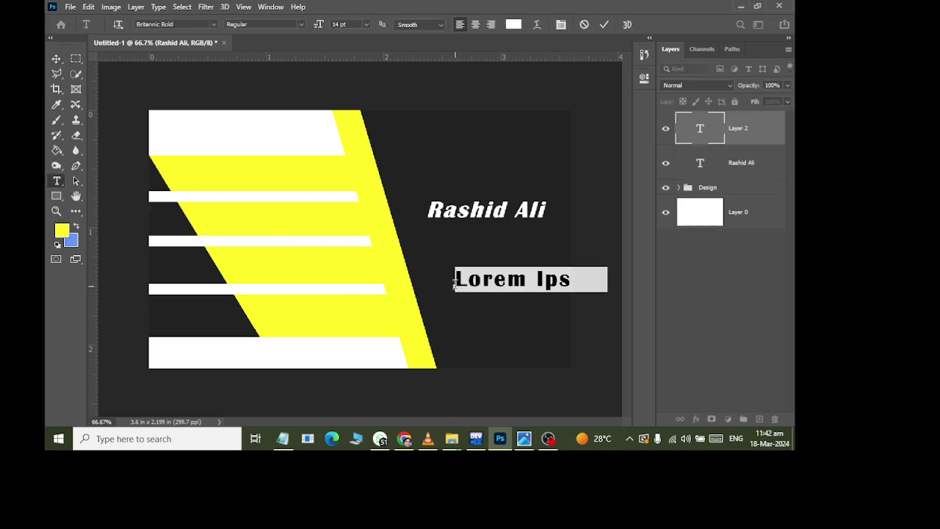
text(IT com)
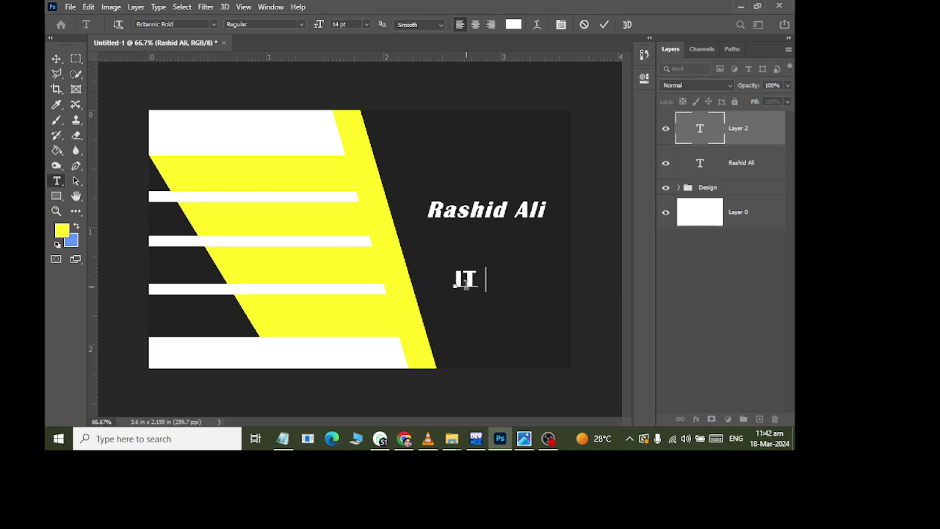
key(BackSpace)
key(BackSpace)
key(BackSpace)
text(YTA)
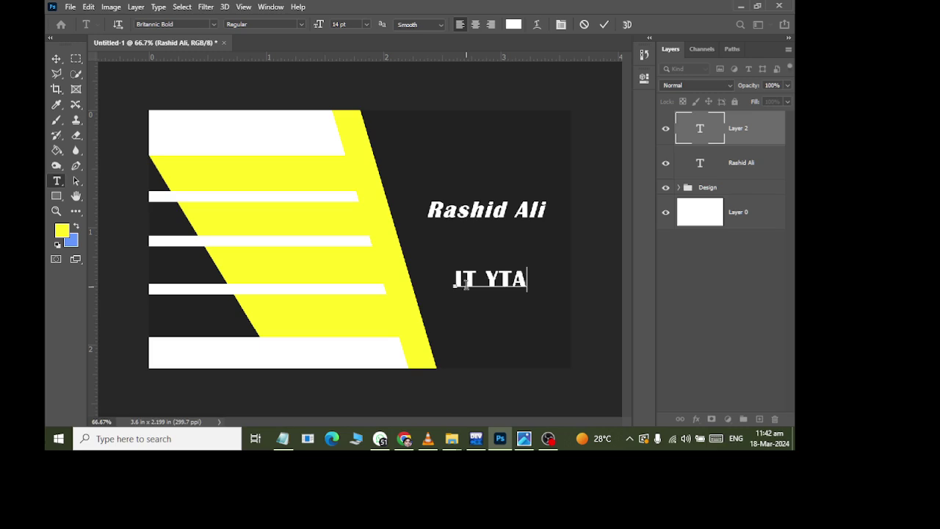
key(BackSpace)
key(BackSpace)
text(T)
key(BackSpace)
key(BackSpace)
text(TRAI)
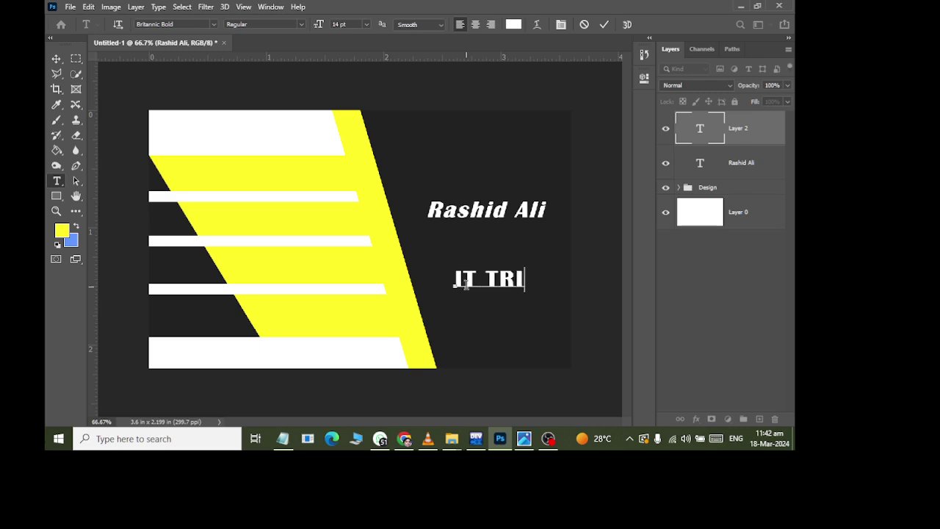
key(BackSpace)
text(AINER)
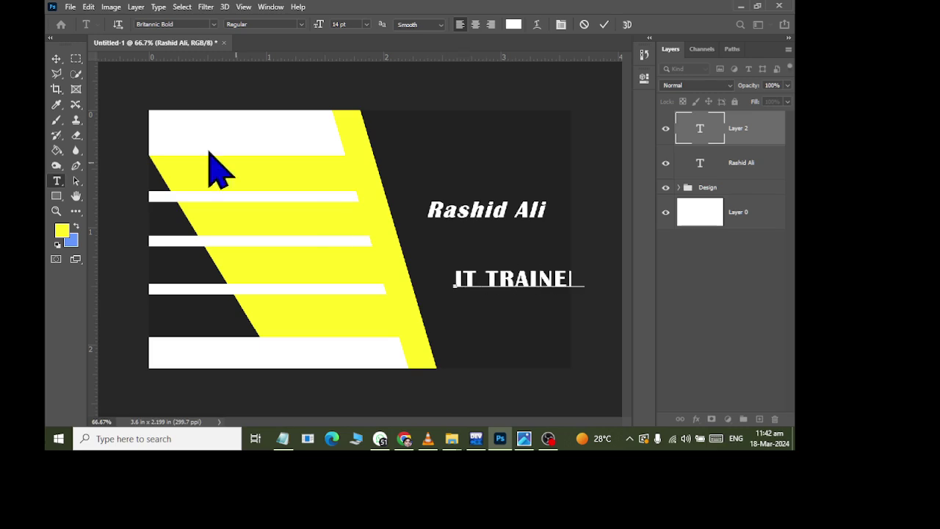
- Move IT TRAINER up beneath the name and begin scaling it down
click(56, 59)
drag(537, 299, 544, 262)
key(ctrl+t)
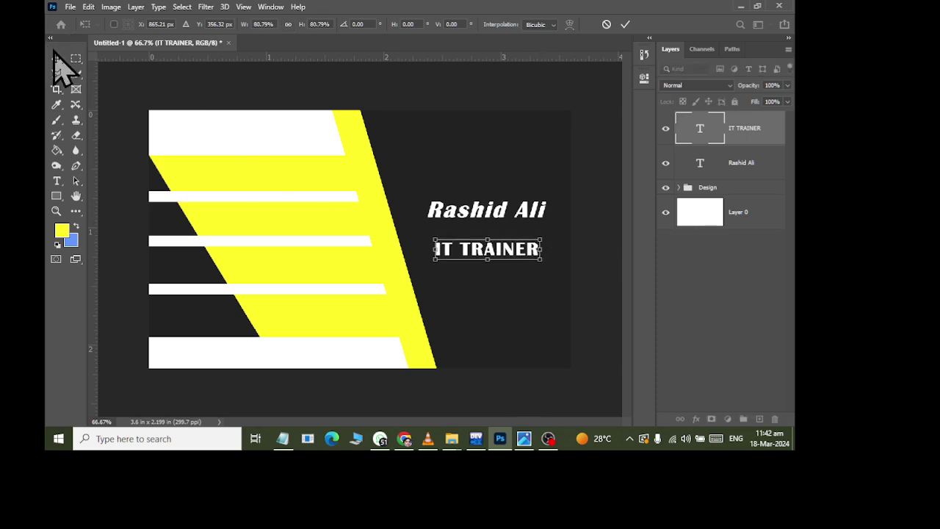
- Commit the scale, move IT TRAINER closer to the name, and set it in Arial
click(56, 59)
drag(499, 269, 497, 249)
click(56, 180)
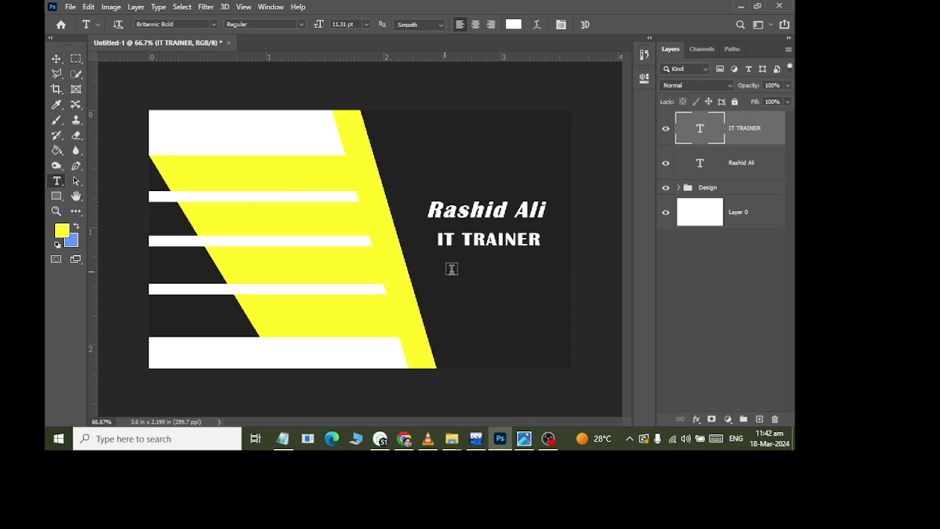
triple_click(484, 249)
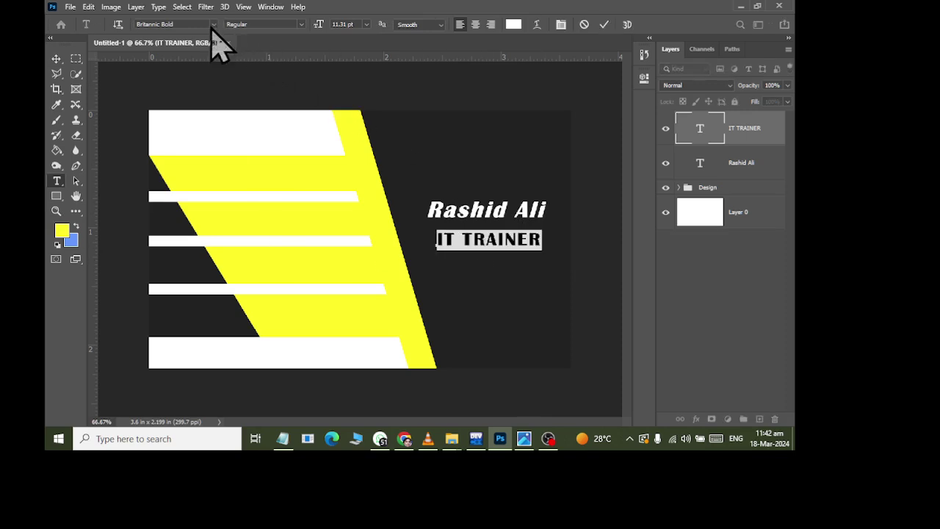
click(213, 26)
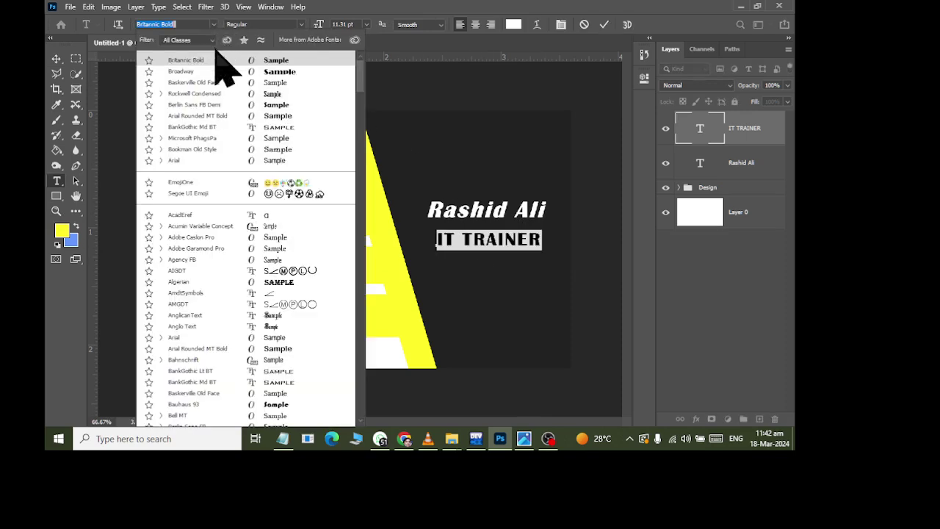
click(217, 161)
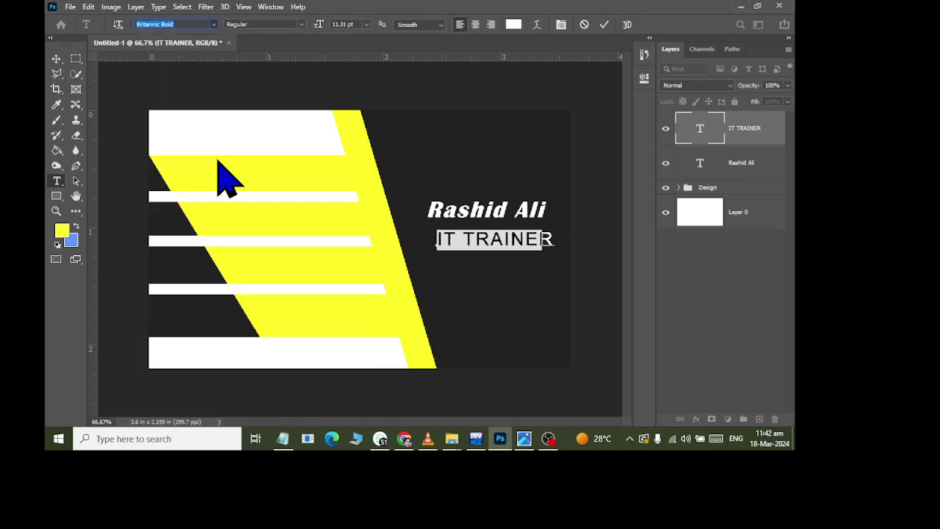
- Scale IT TRAINER down slightly and nudge it up a few pixels
click(56, 60)
key(ctrl+t)
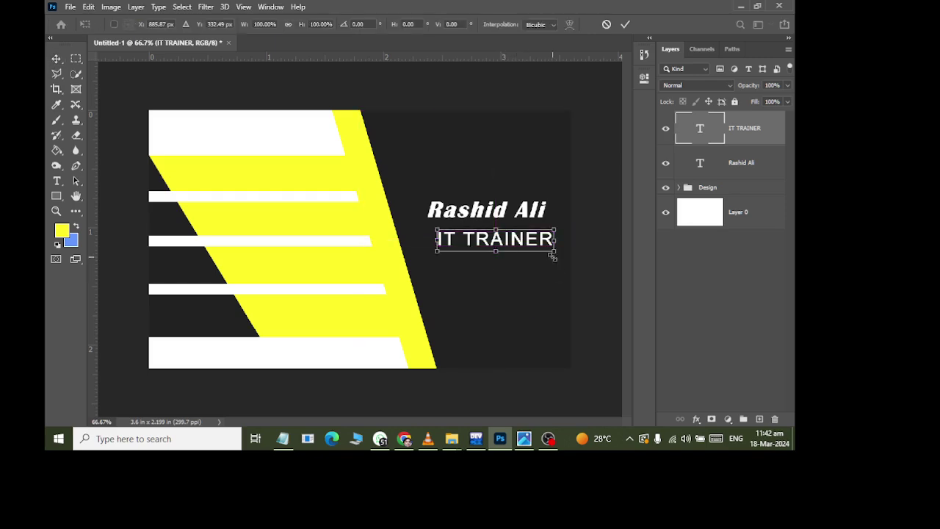
drag(553, 256, 548, 250)
key(Return)
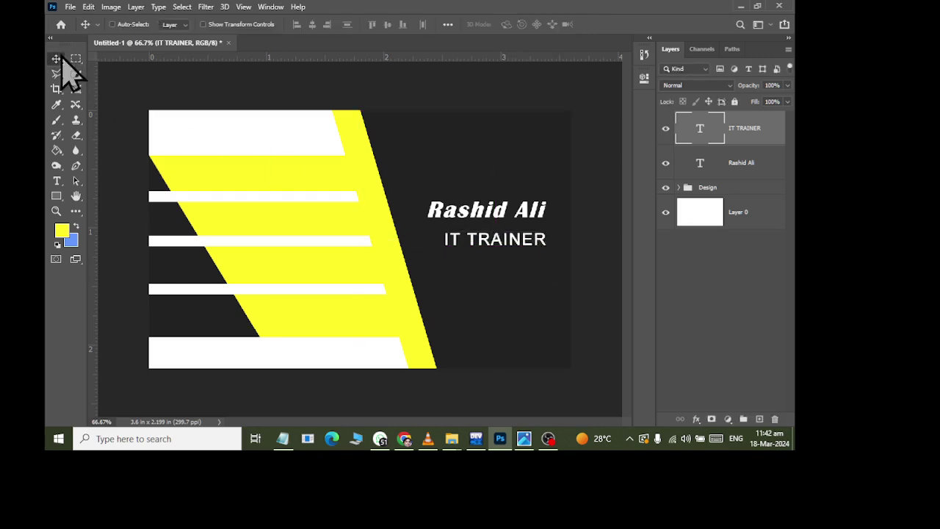
key(Up)
key(Up)
key(Up)
key(Up)
key(Up)
key(Up)
key(Up)
key(Up)
key(Up)
key(Up)
key(Up)
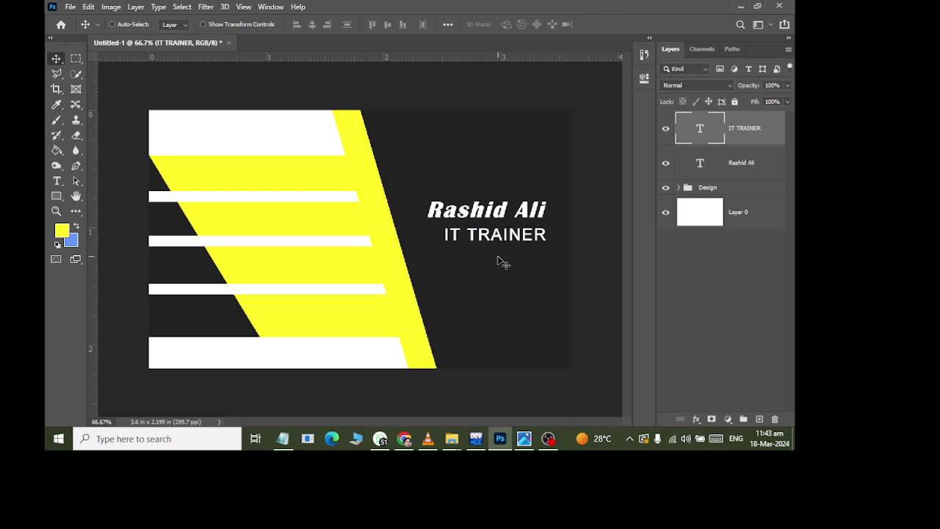
- Draw a thin yellow rectangle bar and position it just under the name
click(57, 196)
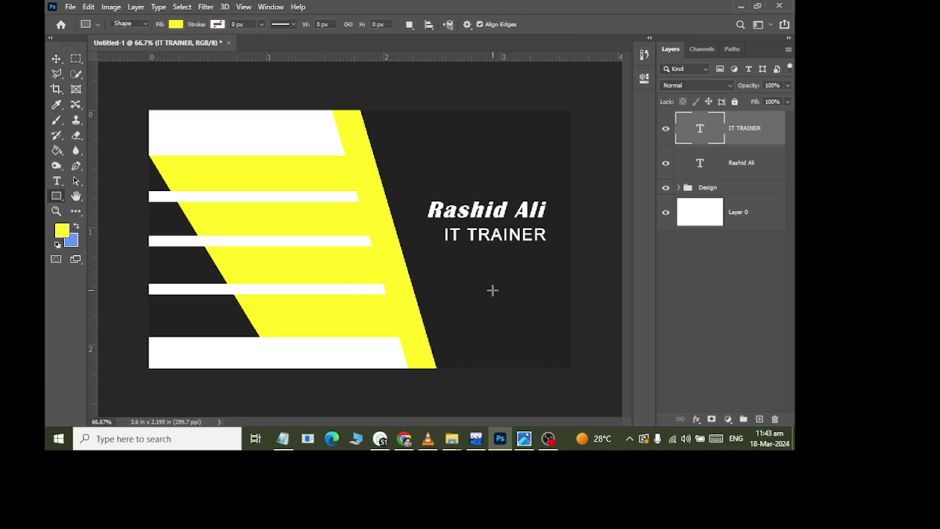
drag(462, 290, 583, 294)
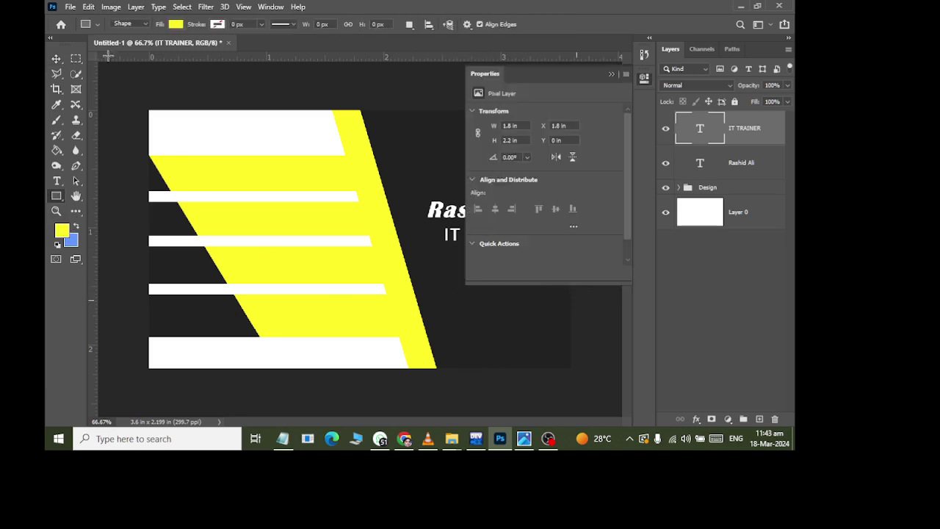
click(57, 59)
drag(514, 293, 485, 214)
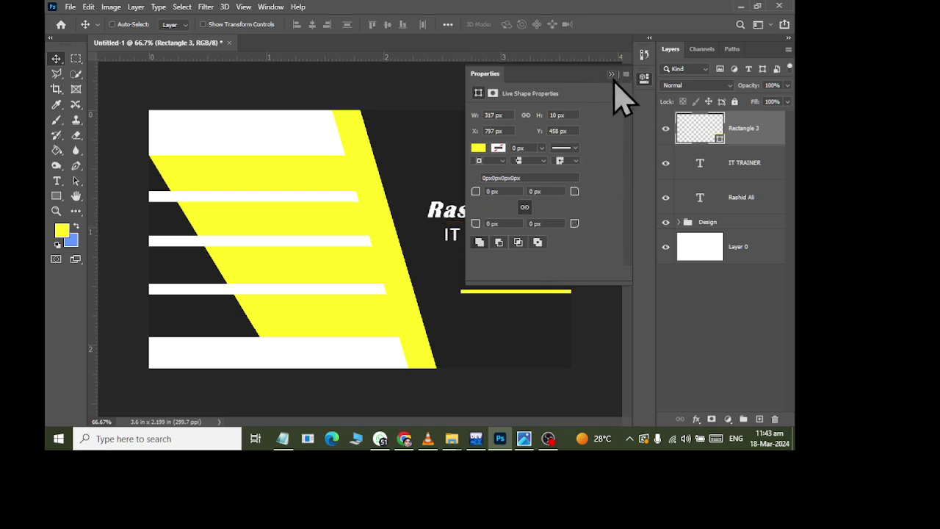
click(611, 74)
key(Up)
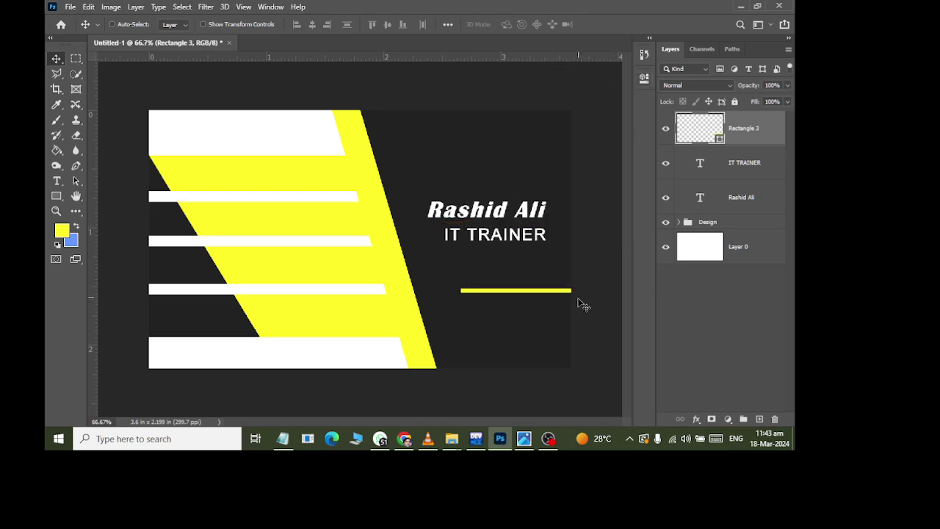
drag(558, 293, 525, 226)
key(Down)
key(Down)
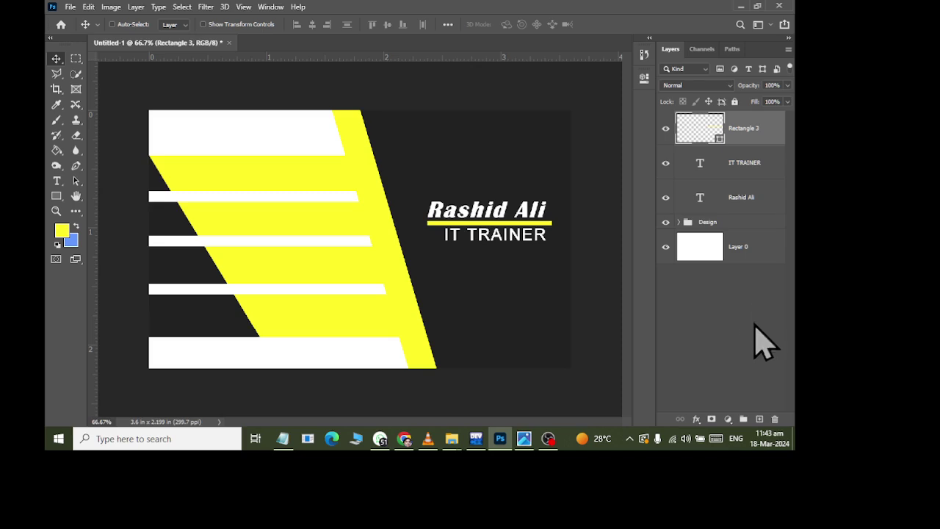
- Group the bar, title and name layers into a collapsed group called Name
click(743, 419)
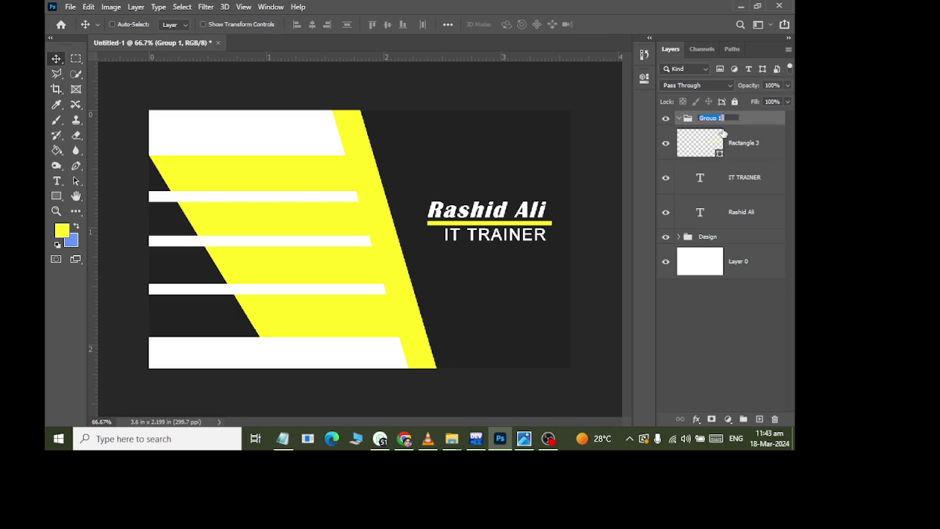
text(Name)
key(Return)
click(703, 145)
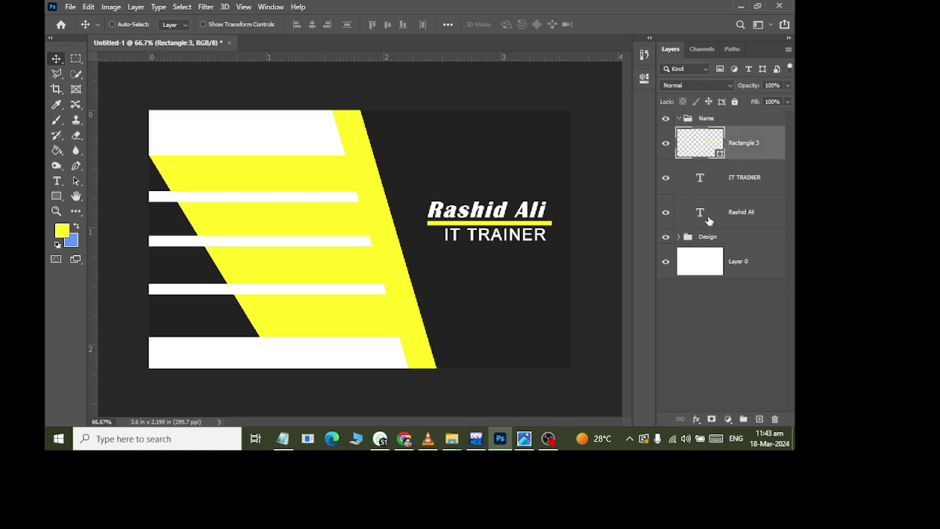
shift+click(709, 220)
drag(713, 150, 687, 122)
click(681, 117)
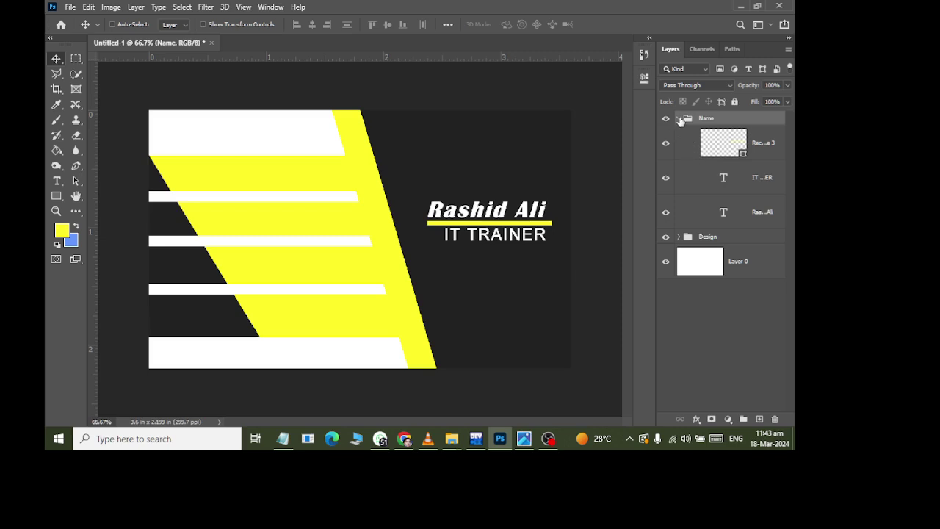
click(679, 118)
- Switch to E 01.jpg in Photos and zoom in on the lower card's contact icons
key(alt+Tab)
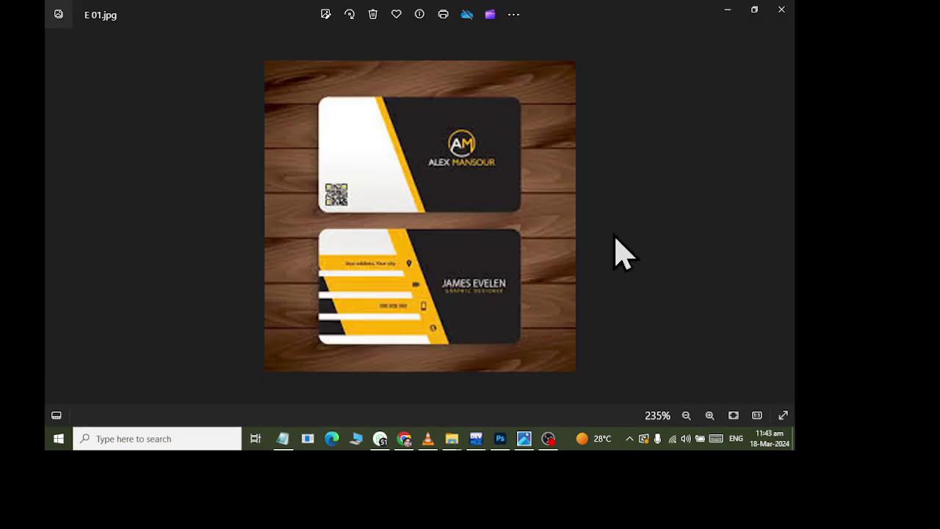
scroll(423, 302, up, 3)
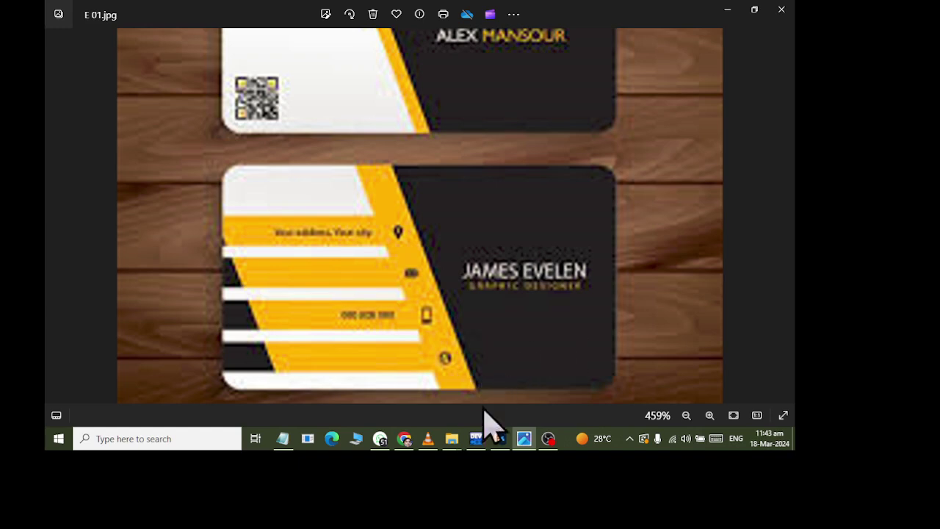
- In Chrome, search google.com for 'location symbil HD PNG'
click(405, 438)
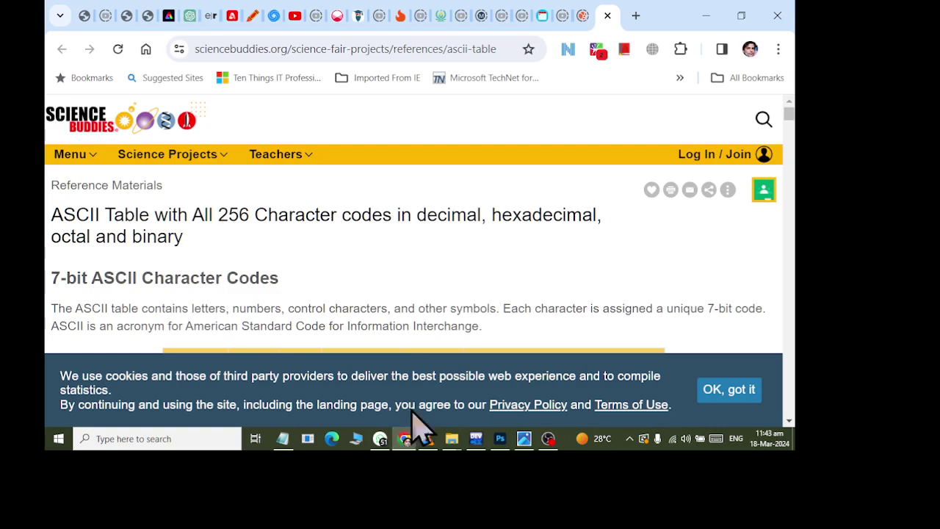
scroll(474, 203, down, 5)
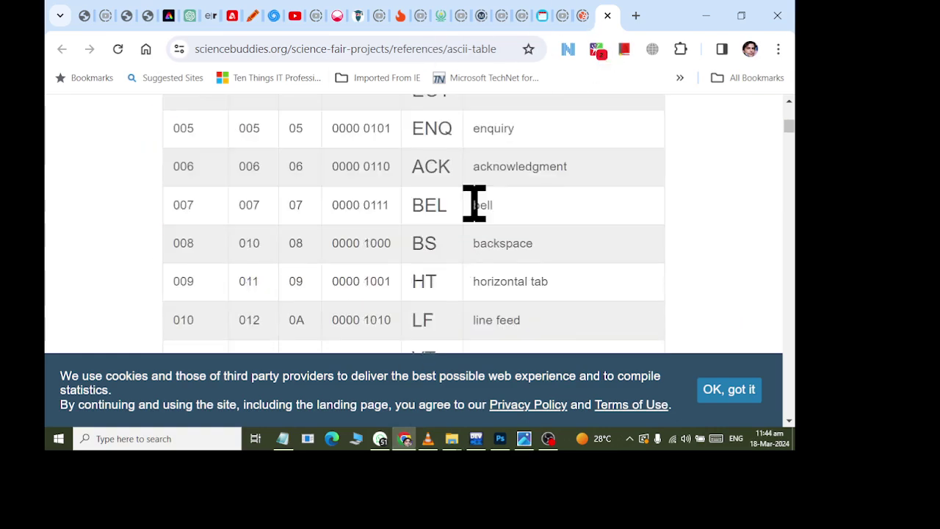
scroll(482, 220, up, 5)
click(382, 49)
text(go)
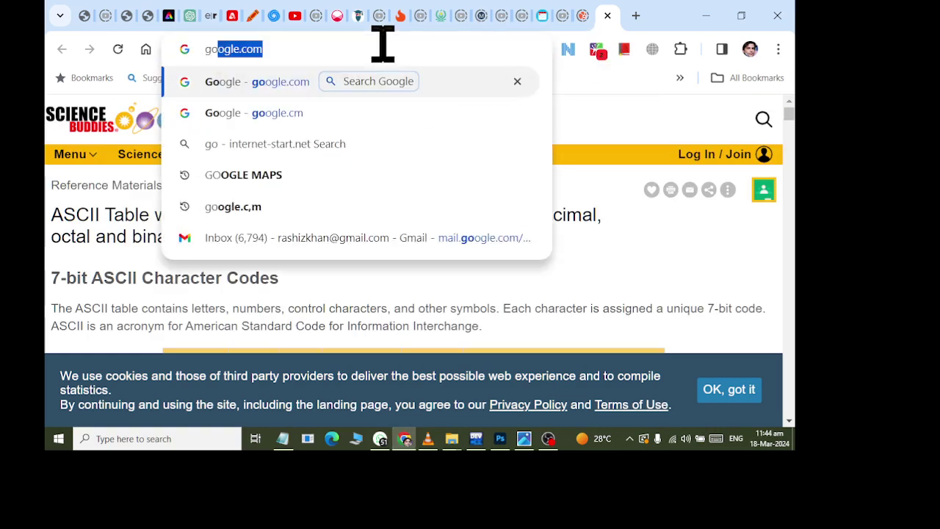
text(ogle.com)
key(Return)
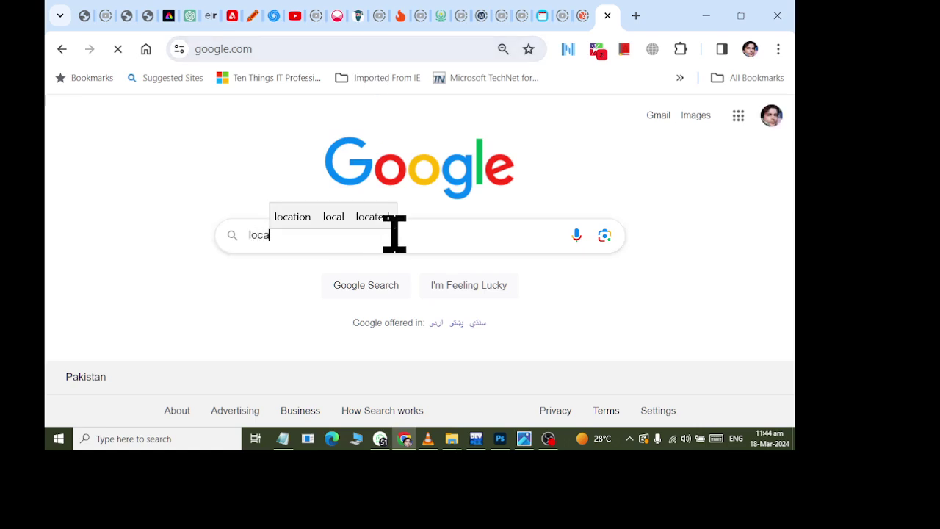
text(location symb)
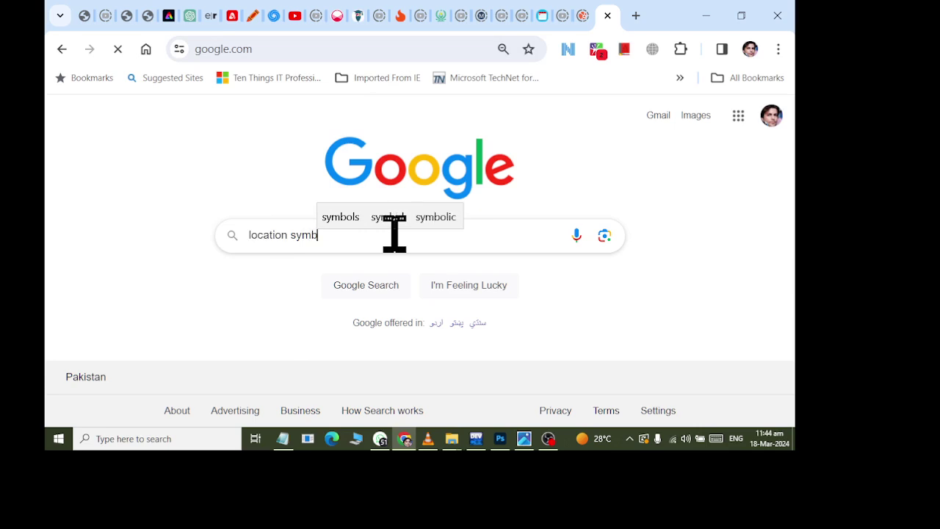
text(il  HD)
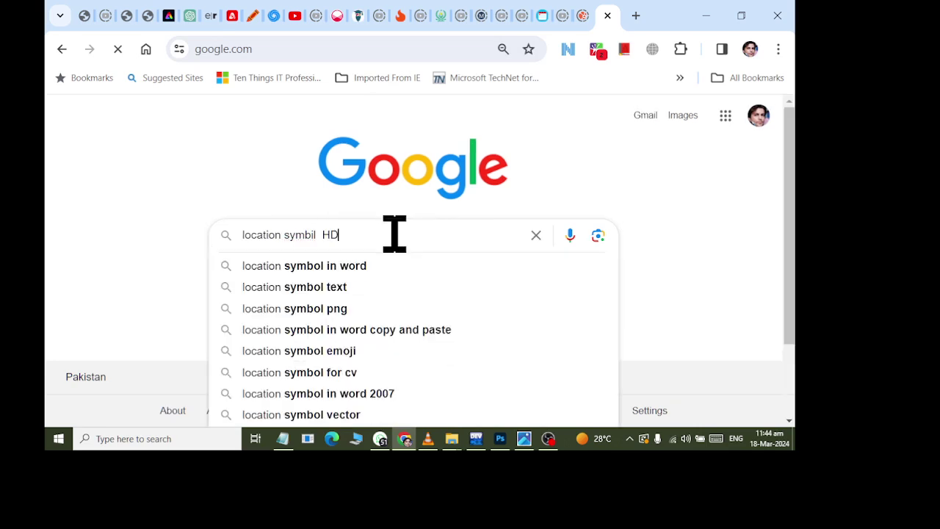
text( PNG)
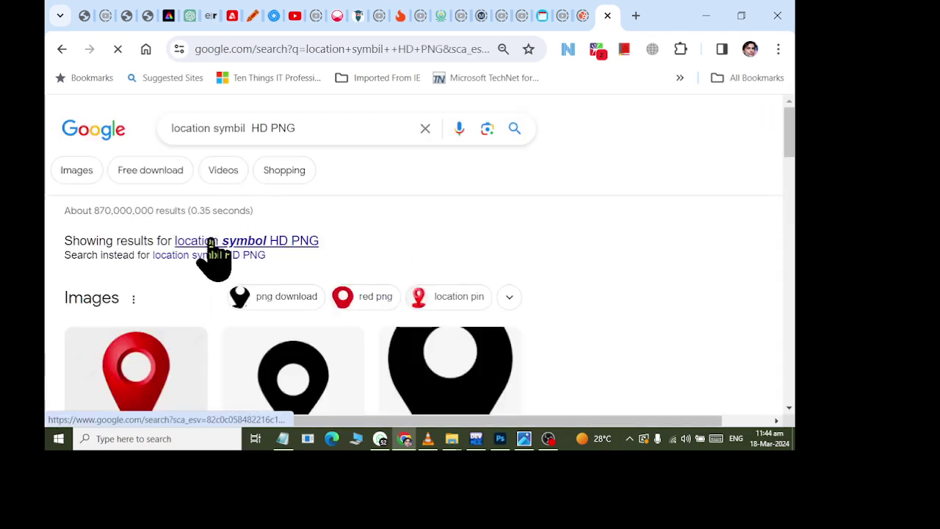
- Copy the red location pin image from the results and return to Photoshop
scroll(299, 268, down, 3)
scroll(158, 294, up, 1)
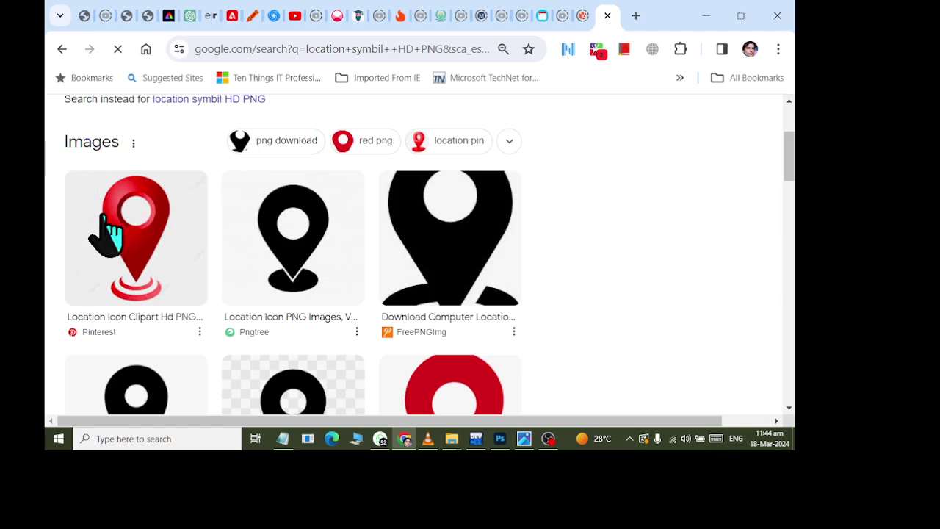
right_click(107, 213)
click(143, 272)
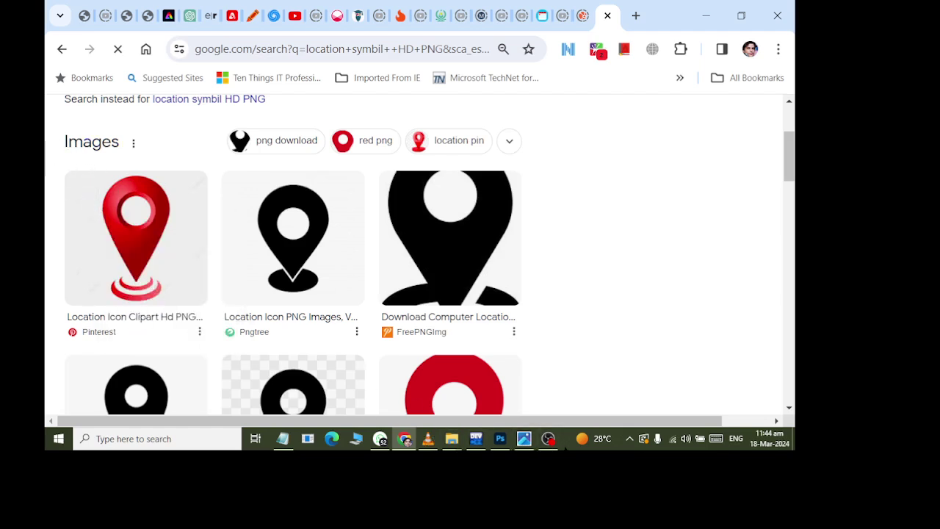
click(500, 439)
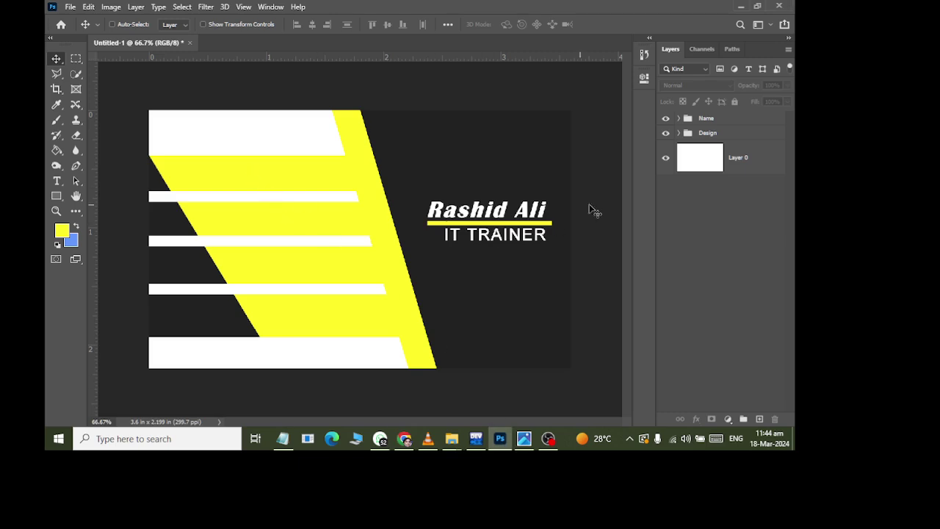
- Paste the location pin above the Name group and delete its white background with the Magic Wand
click(754, 119)
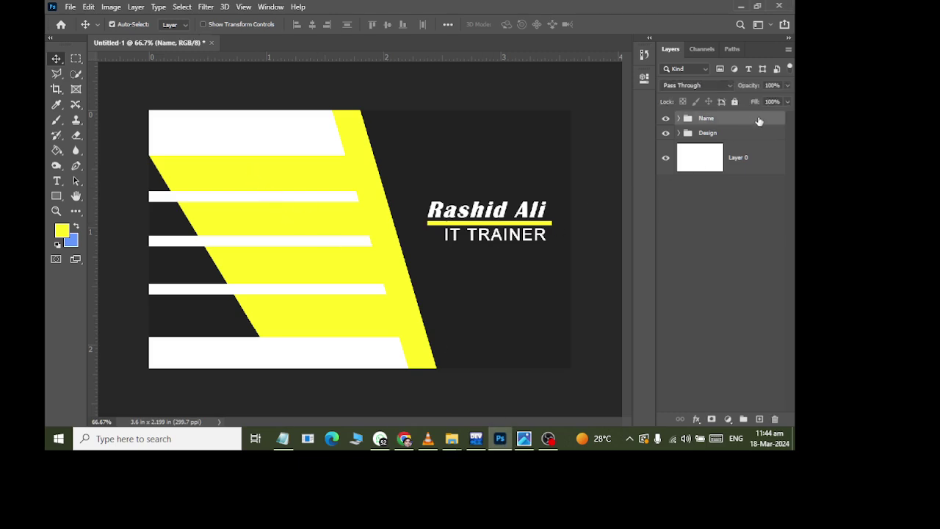
key(ctrl+v)
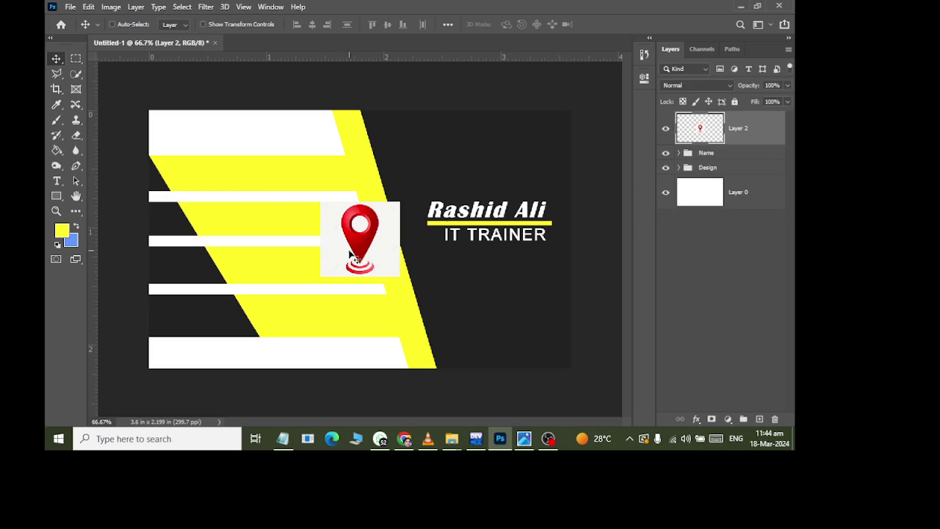
click(77, 74)
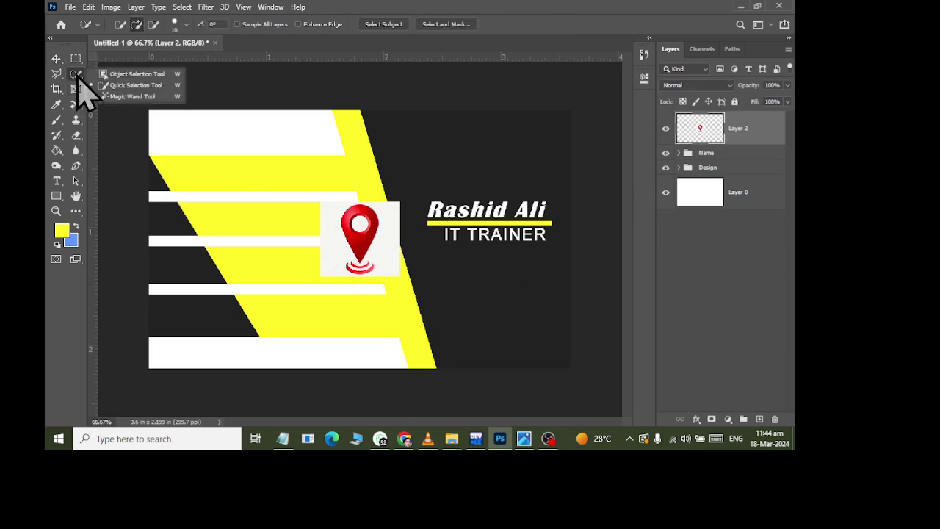
click(131, 97)
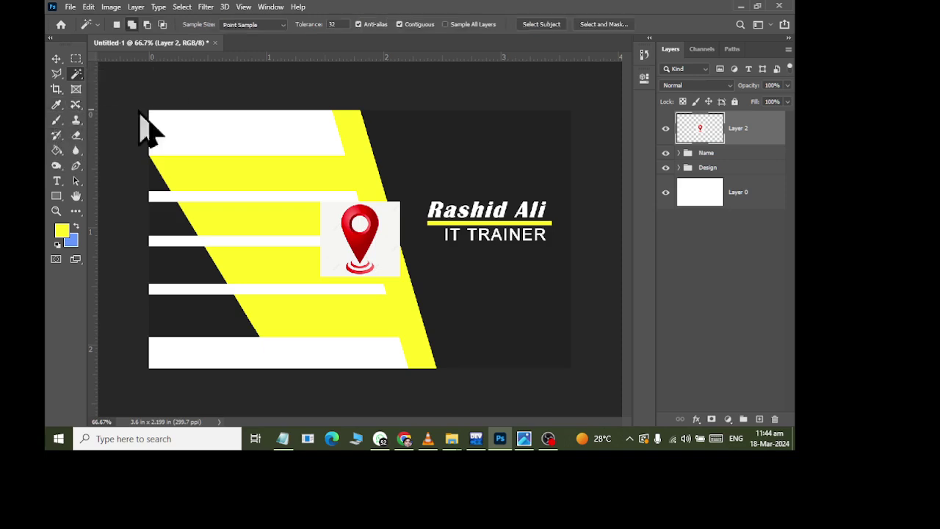
click(398, 244)
key(Delete)
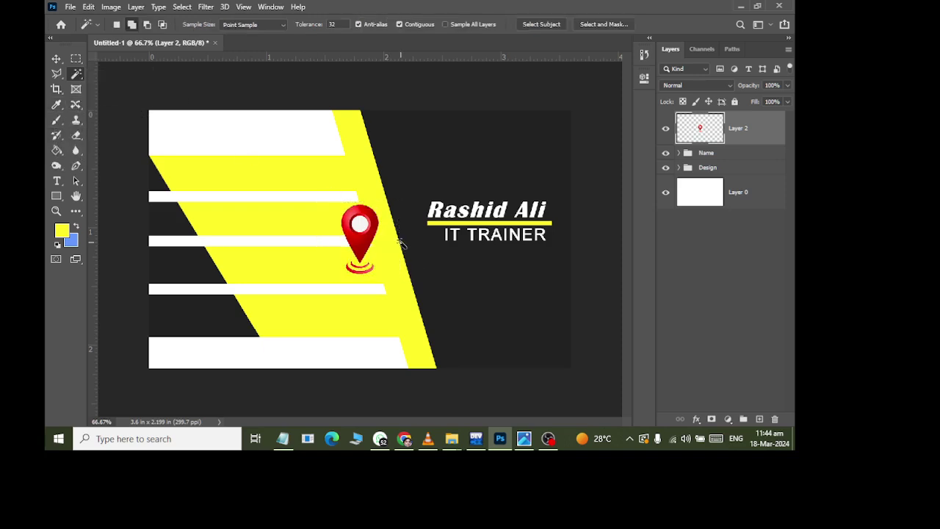
- Shrink the pin and place it at the top of the yellow band
key(ctrl+t)
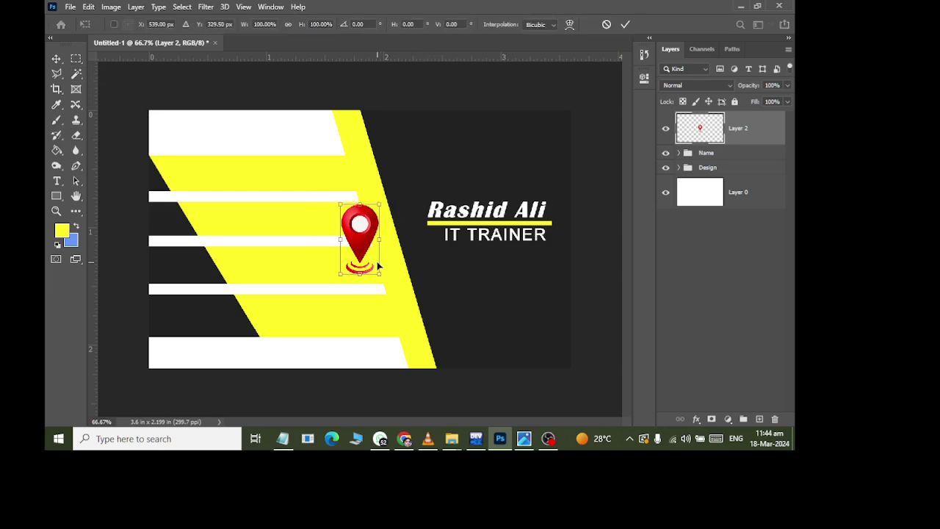
drag(384, 281, 360, 169)
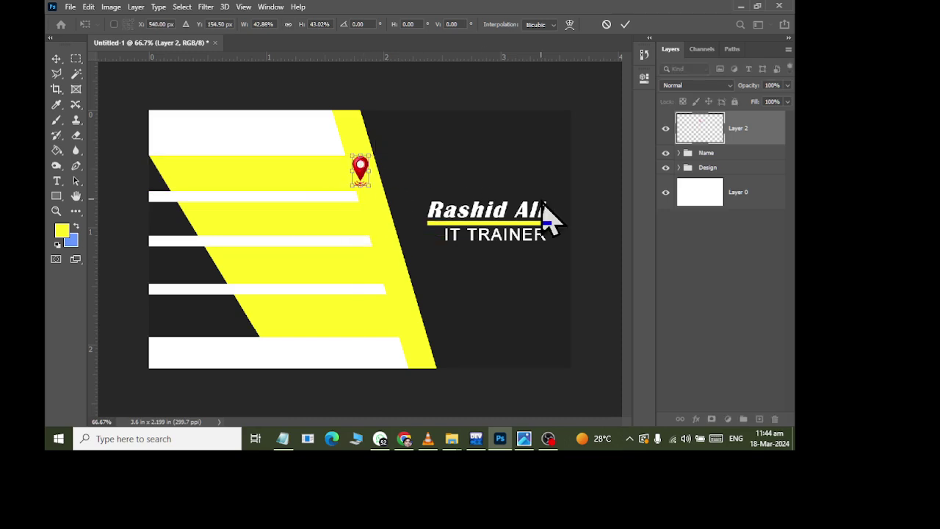
scroll(292, 176, up, 5)
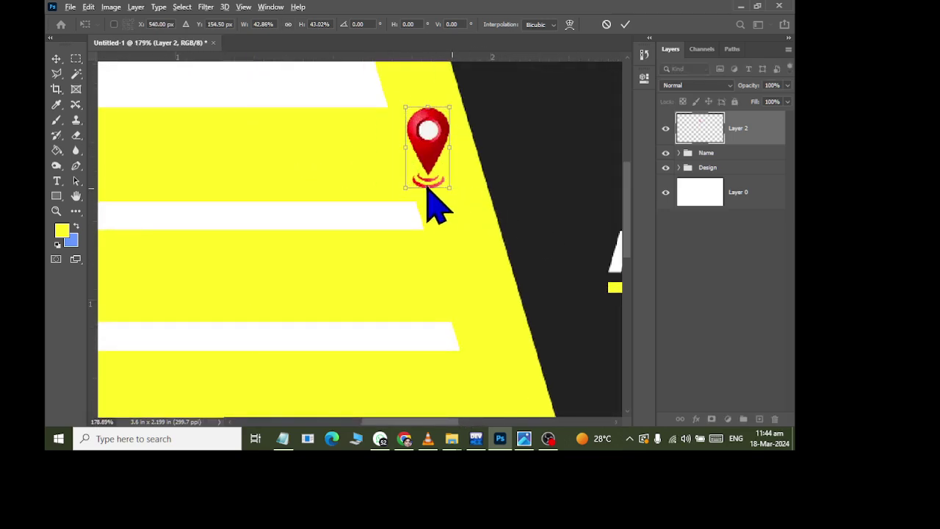
drag(450, 147, 439, 161)
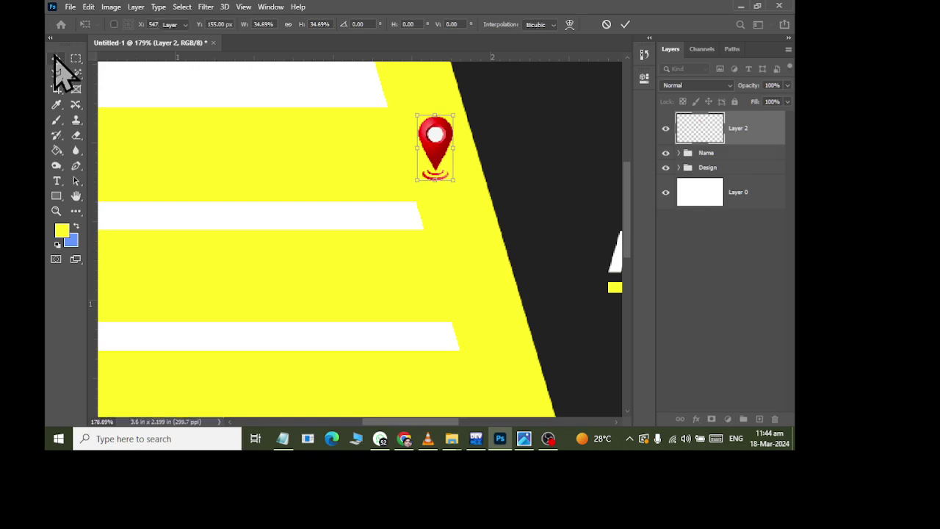
key(Return)
key(alt+Tab)
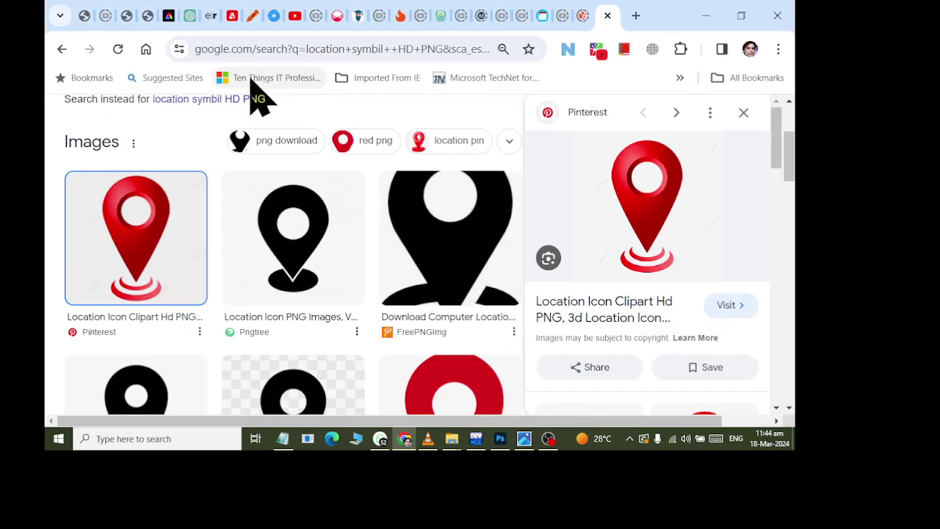
- Change the Google query to 'mailbox symbol HD PNG' and copy the red circular email image
scroll(269, 138, up, 2)
click(196, 130)
double_click(191, 129)
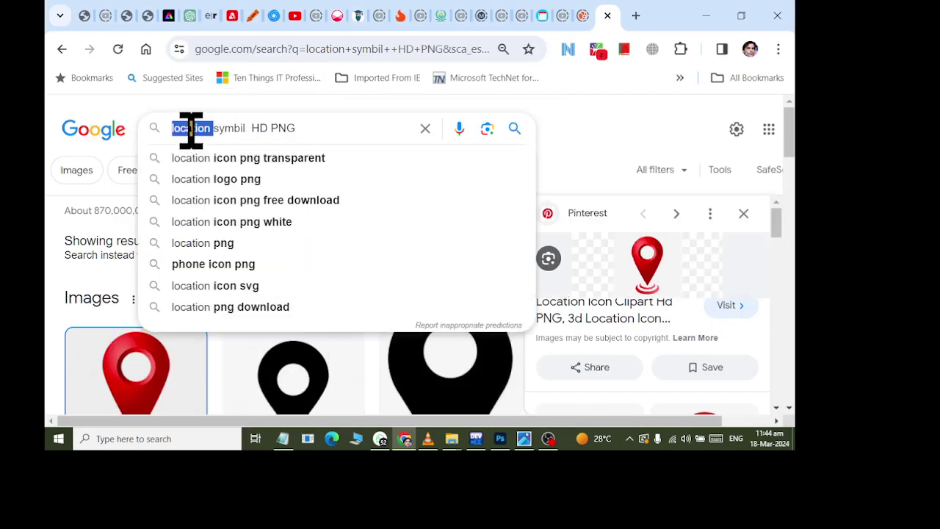
text(mailbo)
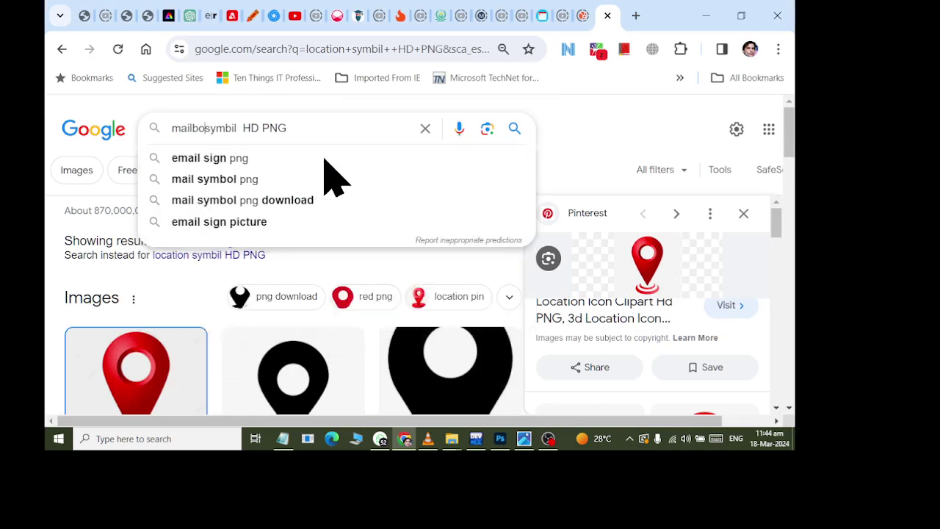
text(x)
key(Return)
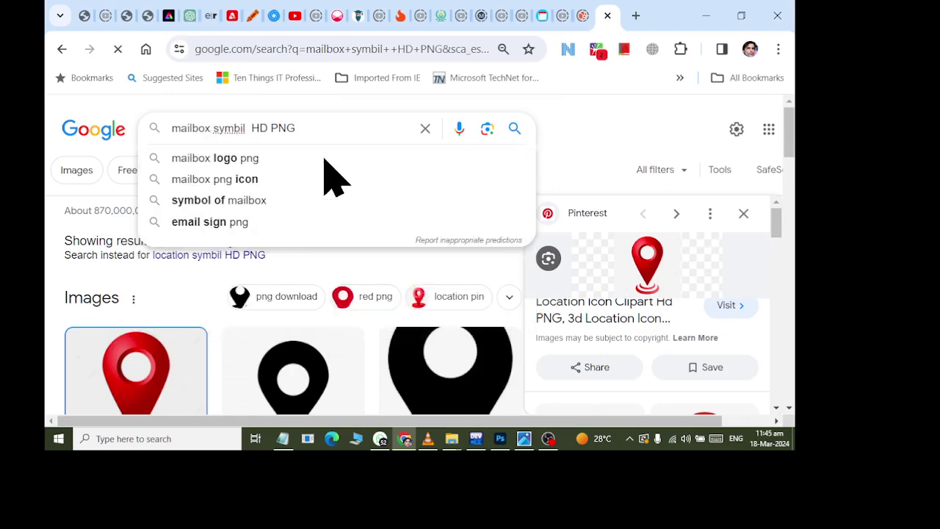
scroll(221, 257, down, 1)
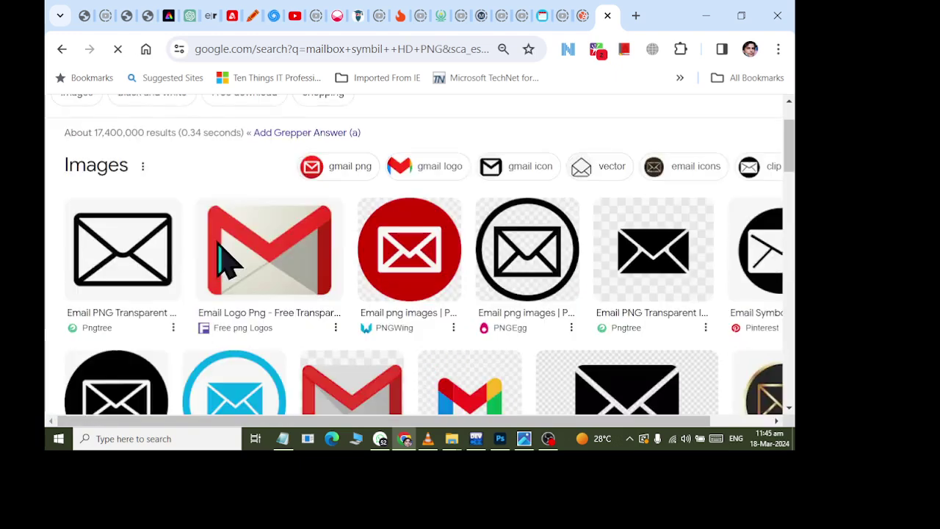
right_click(413, 258)
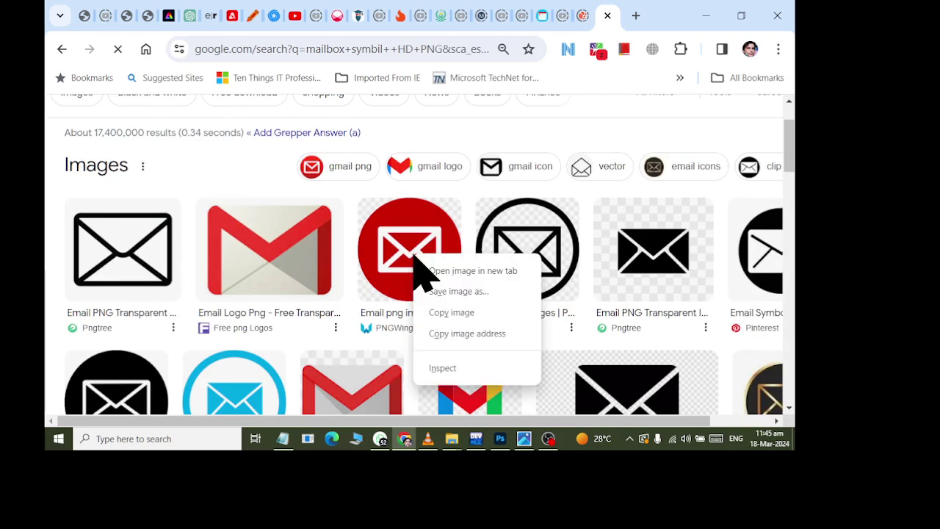
click(434, 315)
- Paste the red email icon as Layer 3 and Magic Wand-select its four checkered corners
key(alt+Tab)
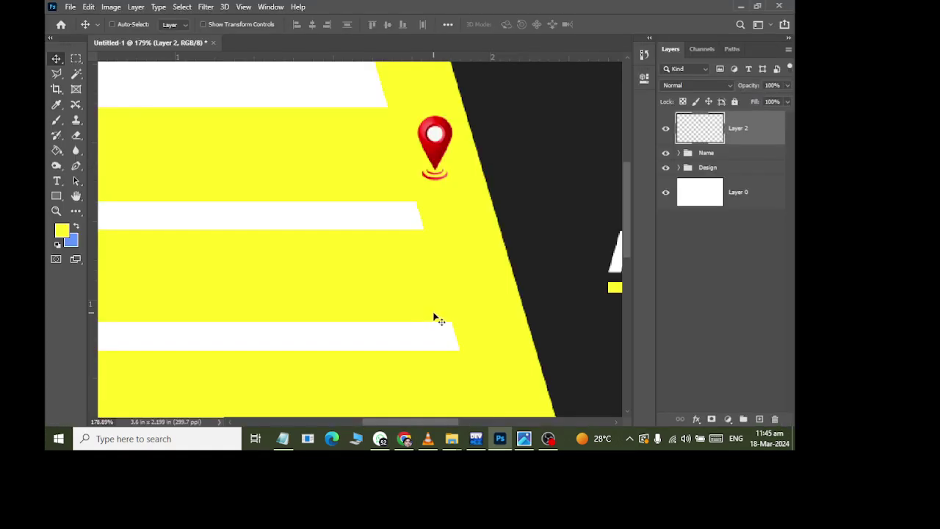
key(ctrl+v)
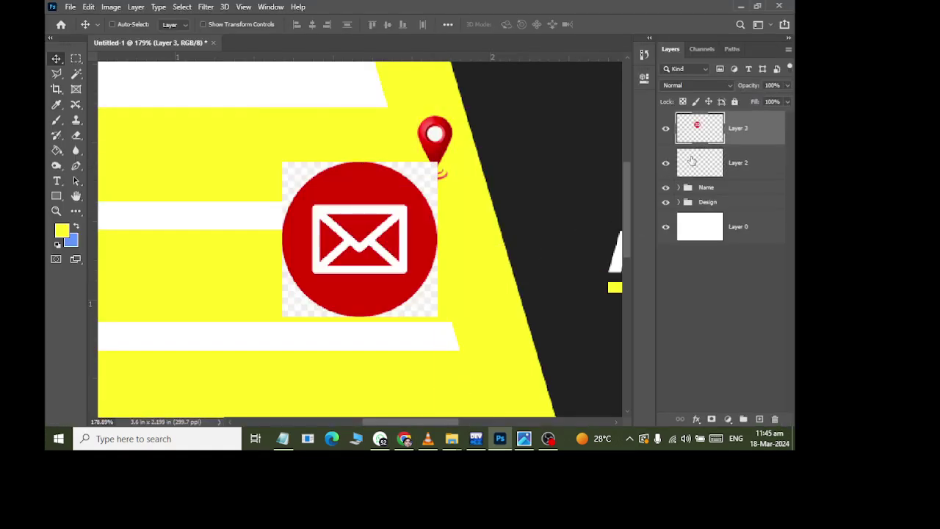
click(76, 73)
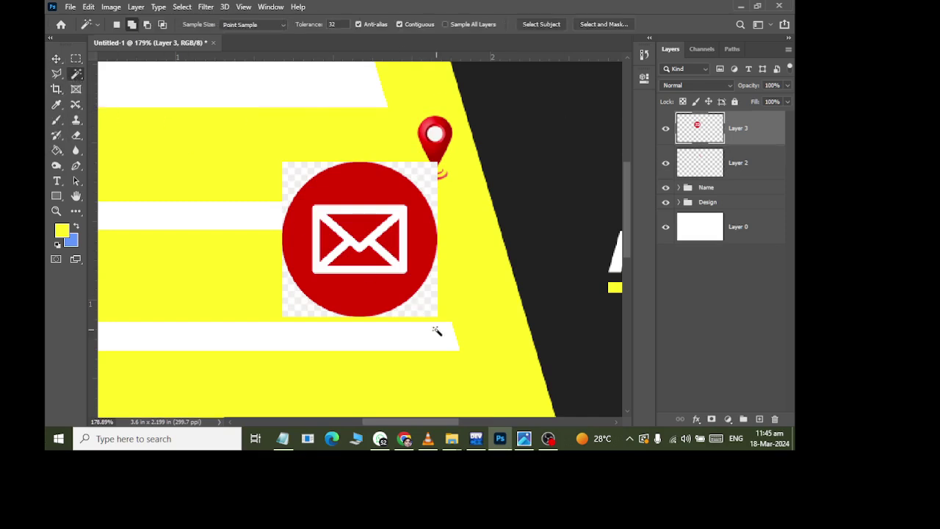
click(428, 313)
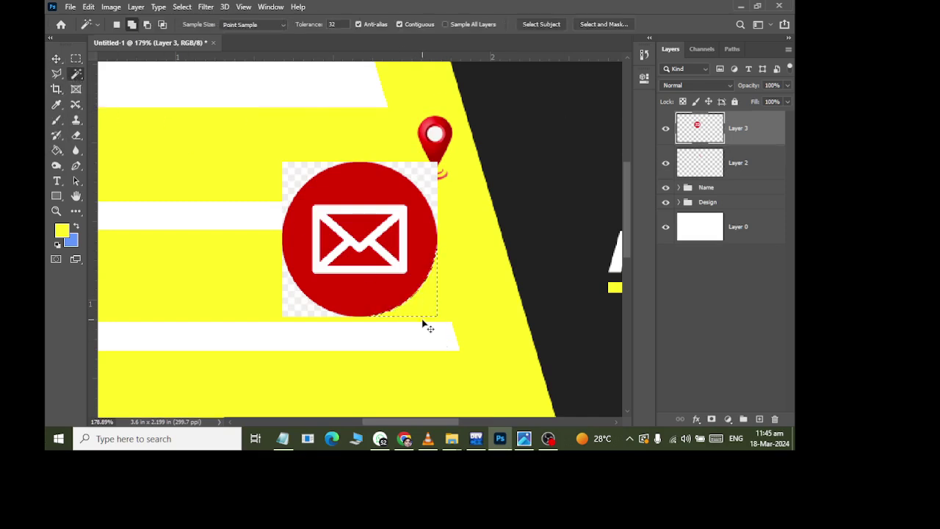
click(422, 176)
click(288, 178)
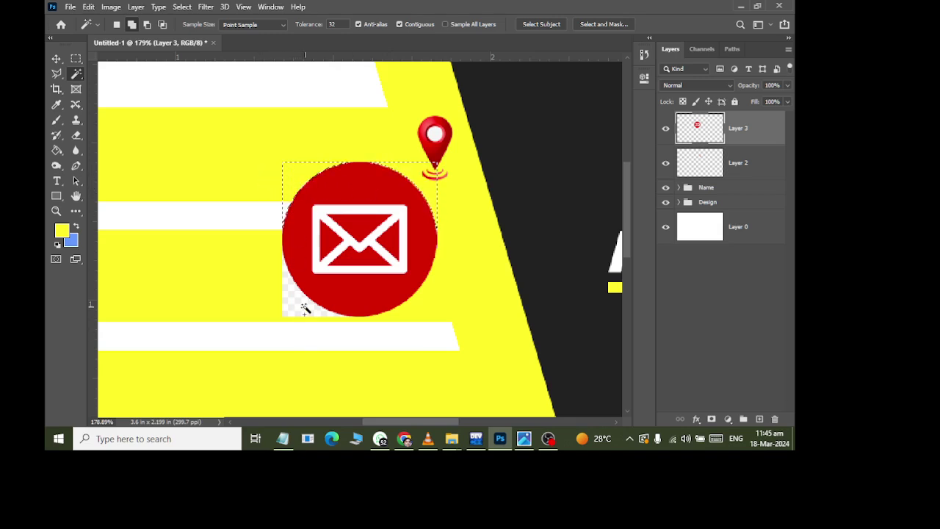
click(306, 308)
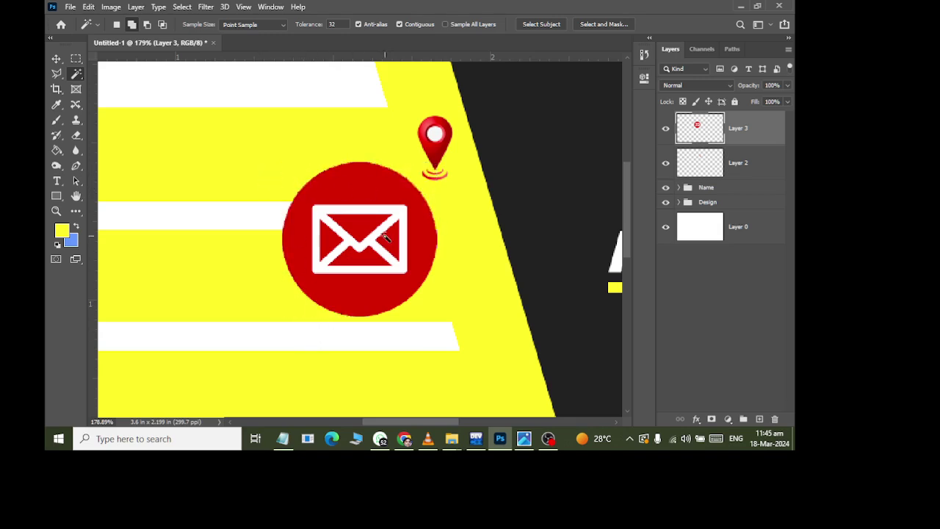
- Scale the email icon to about 42% and move it below the location pin
key(ctrl+t)
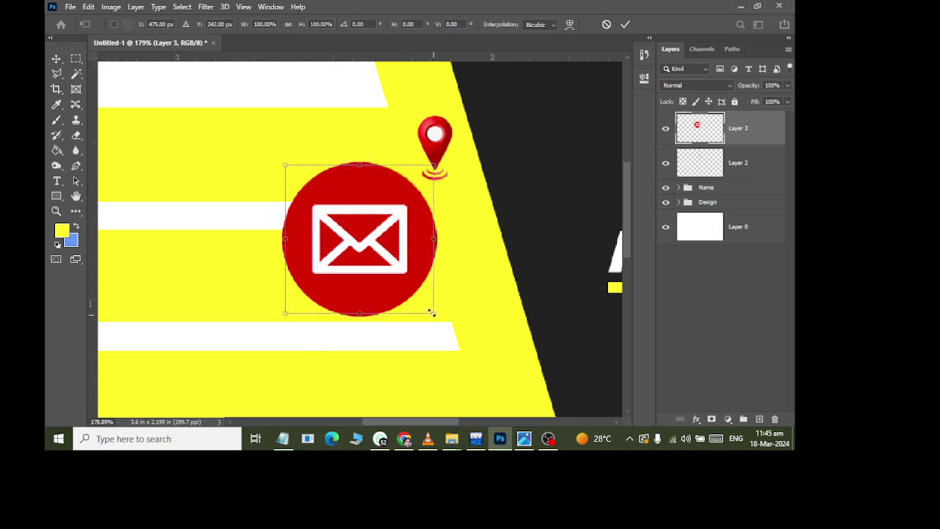
drag(432, 312, 479, 273)
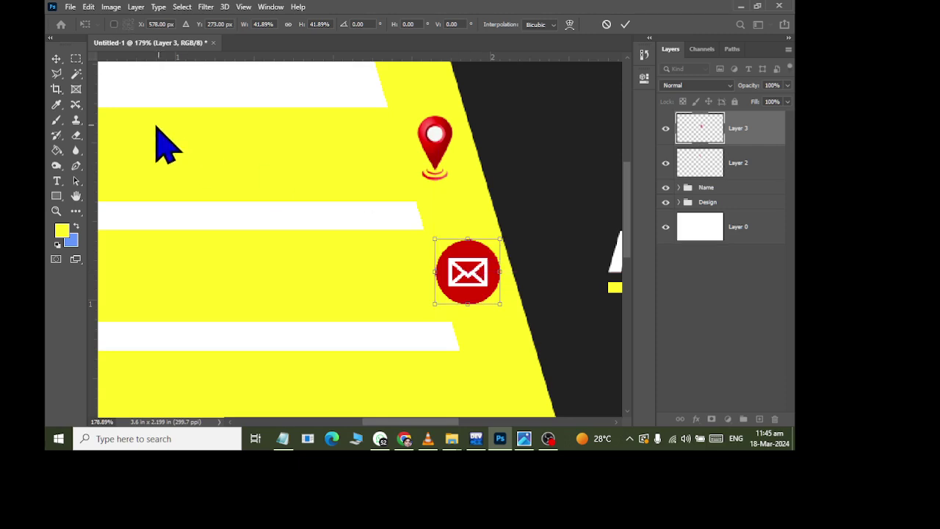
scroll(360, 273, down, 3)
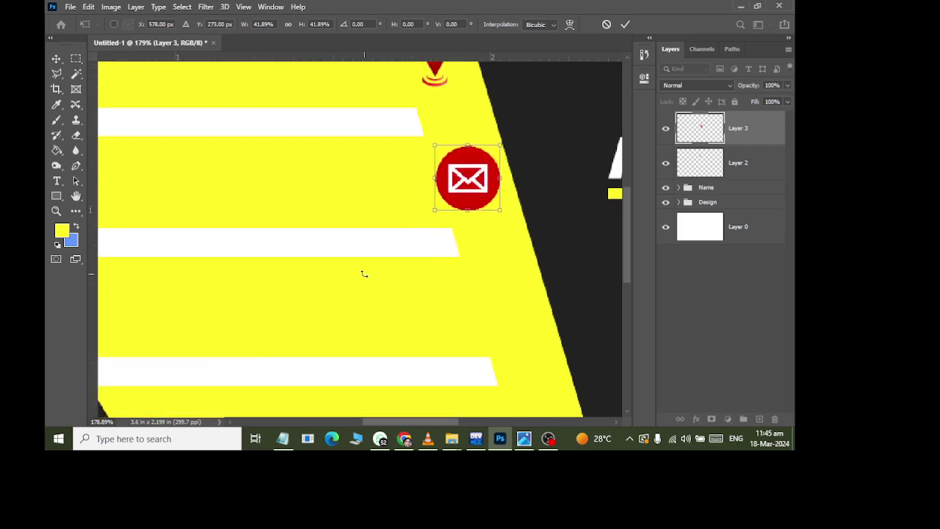
scroll(365, 269, up, 1)
scroll(481, 309, down, 4)
key(alt+Tab)
- Change the image search query to 'contact symbol HD PNG'
scroll(266, 118, up, 1)
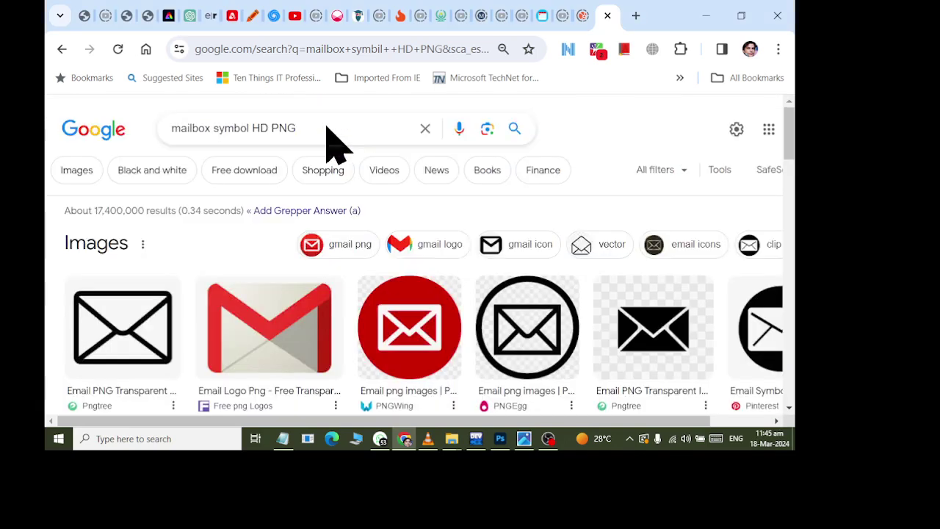
double_click(184, 128)
text(contact su)
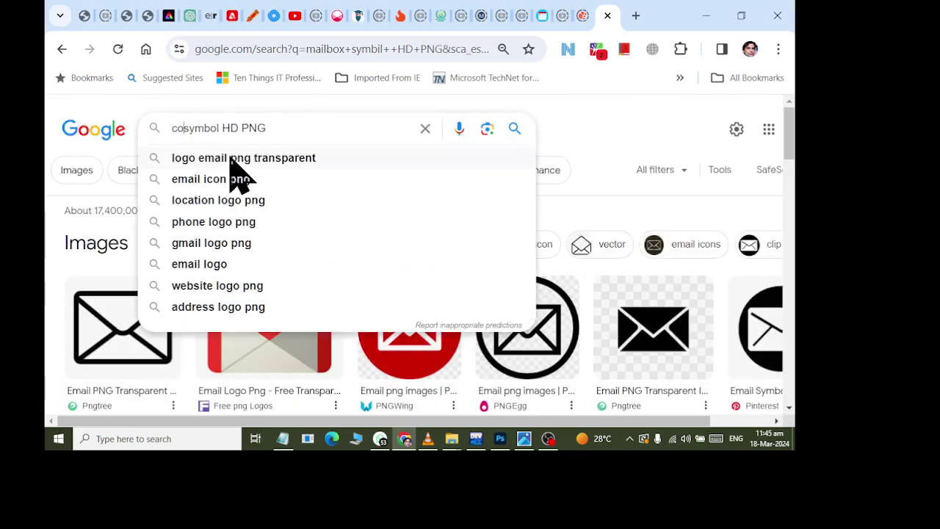
key(BackSpace)
key(BackSpace)
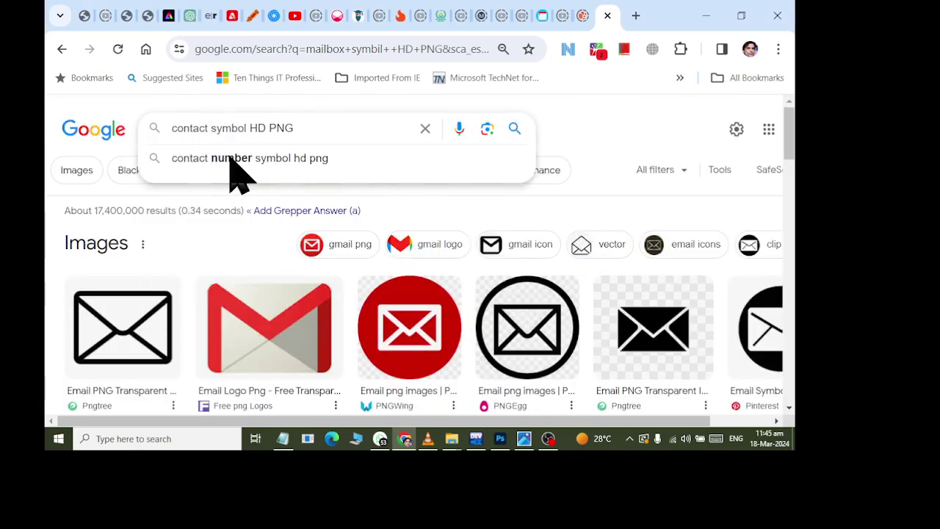
key(Return)
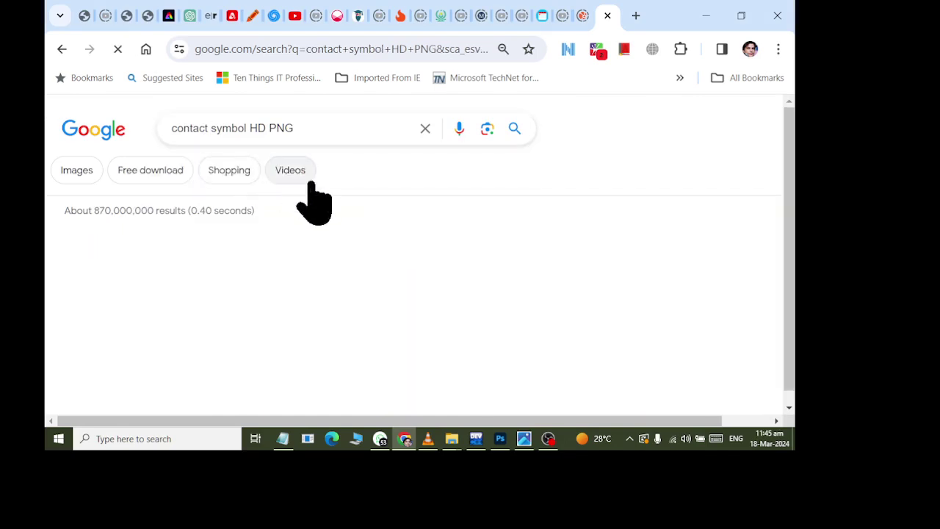
- Copy the green telephone image from the search results
scroll(239, 323, down, 3)
scroll(239, 324, up, 1)
scroll(254, 294, down, 2)
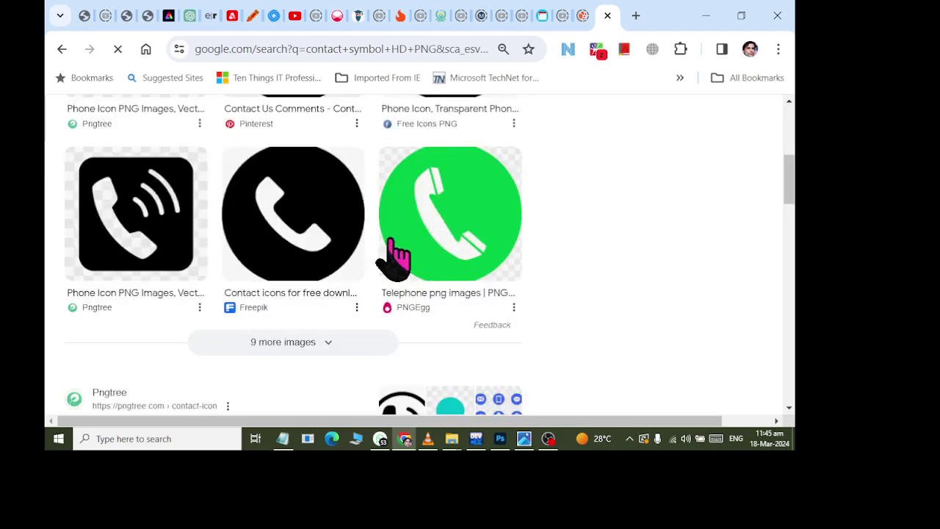
scroll(455, 221, down, 1)
scroll(454, 220, up, 4)
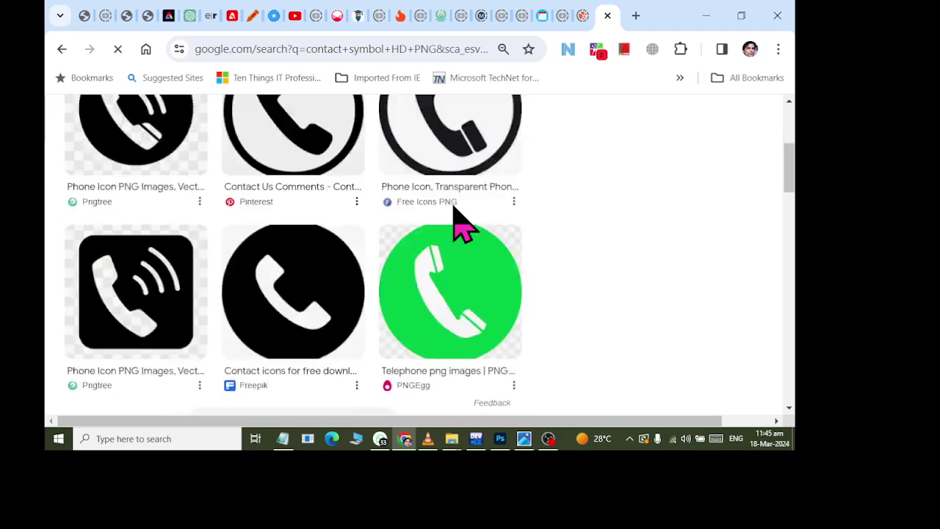
scroll(460, 221, down, 3)
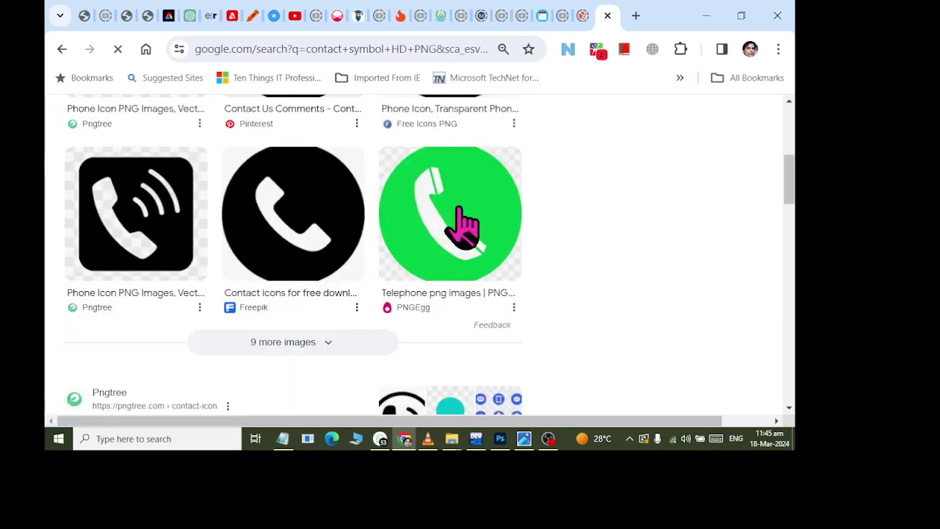
right_click(457, 207)
click(503, 266)
key(alt+Tab)
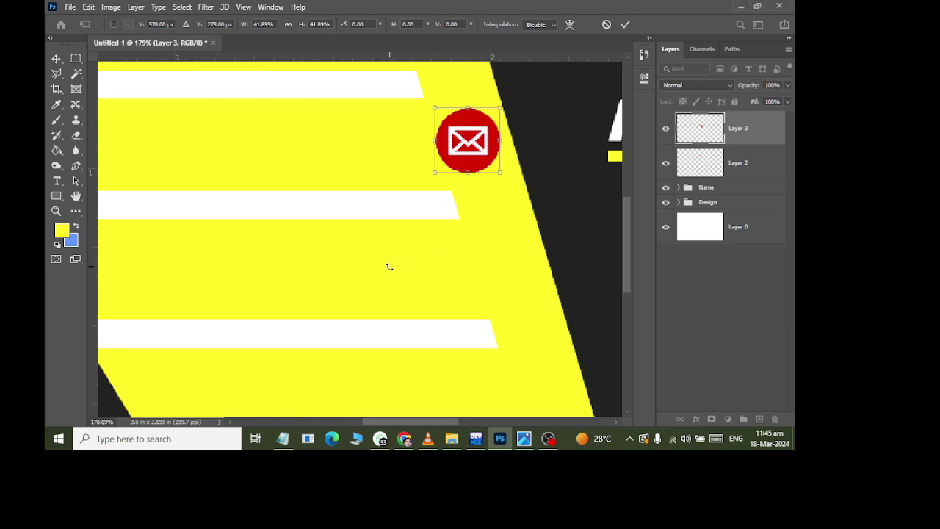
- Commit the envelope icon, paste the green phone icon, and delete its four background corners
scroll(389, 267, up, 5)
click(57, 59)
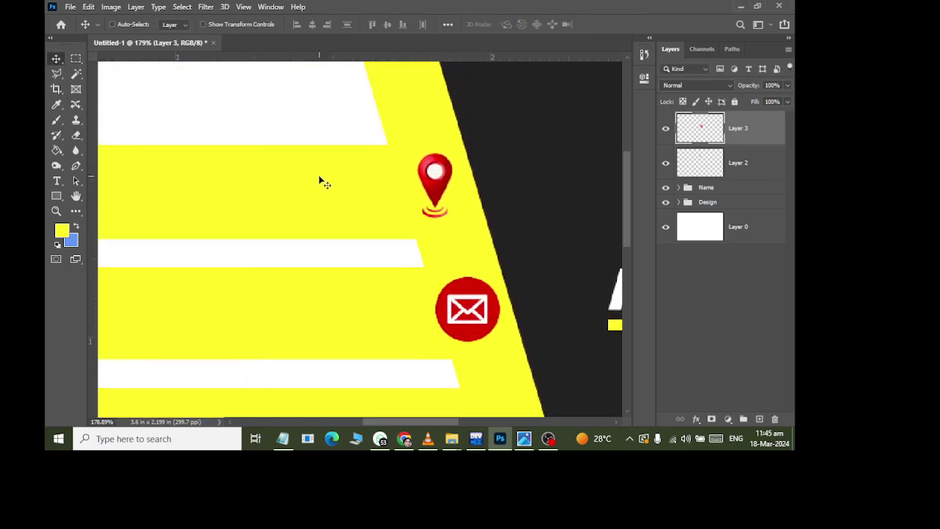
key(ctrl+v)
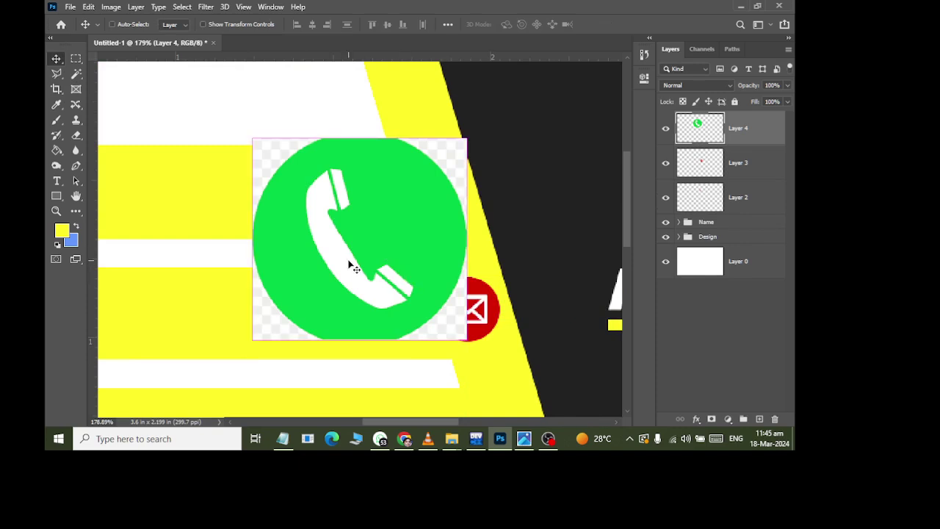
click(76, 74)
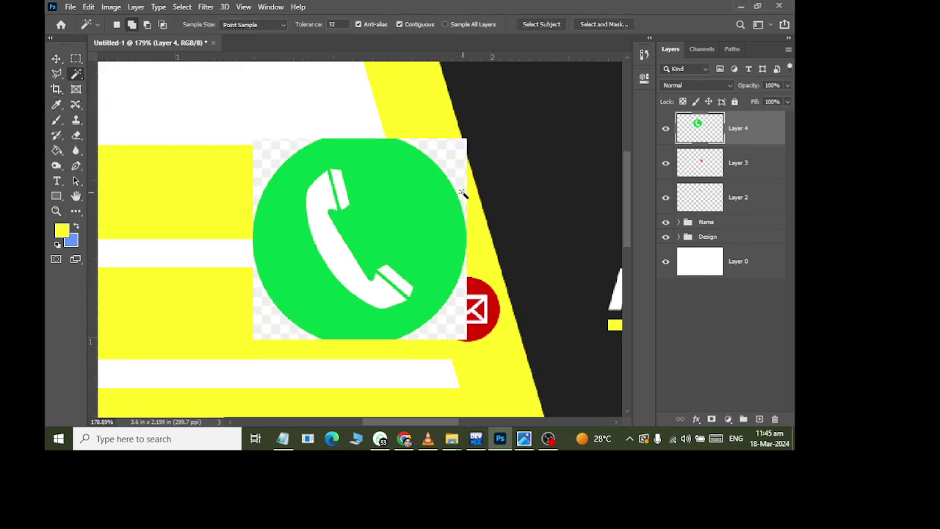
key(Delete)
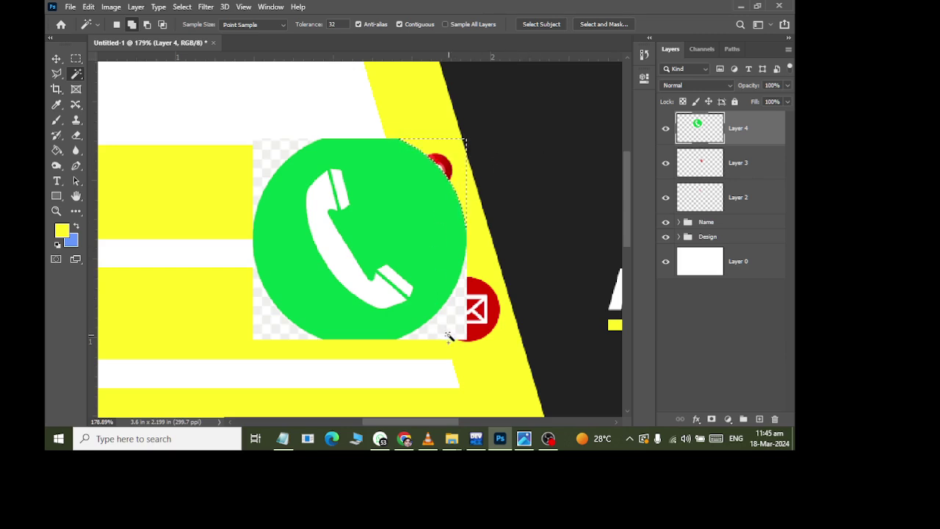
click(448, 334)
key(Delete)
click(273, 327)
key(Delete)
click(274, 160)
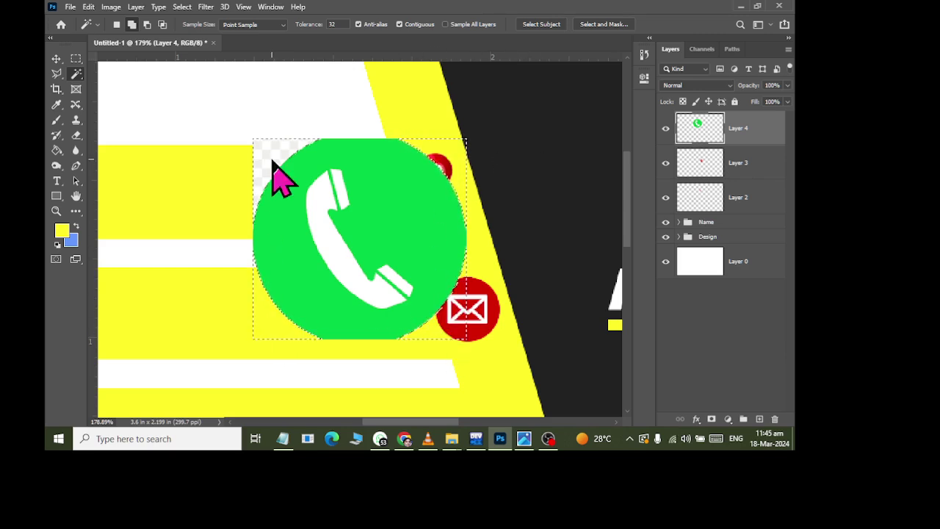
key(Delete)
key(ctrl+d)
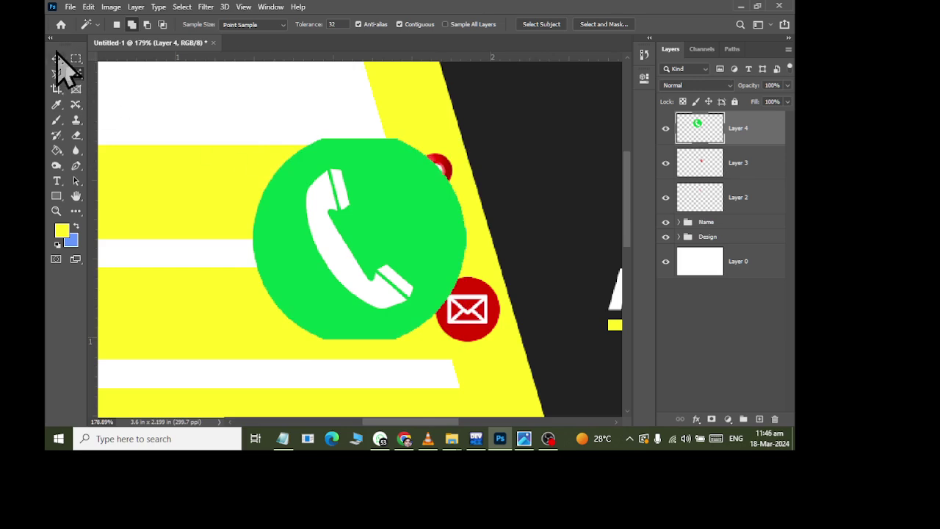
- Scale the phone icon to about 39% and place it below the email icon
click(56, 58)
key(ctrl+t)
drag(467, 341, 401, 275)
scroll(401, 273, down, 1)
scroll(401, 274, down, 2)
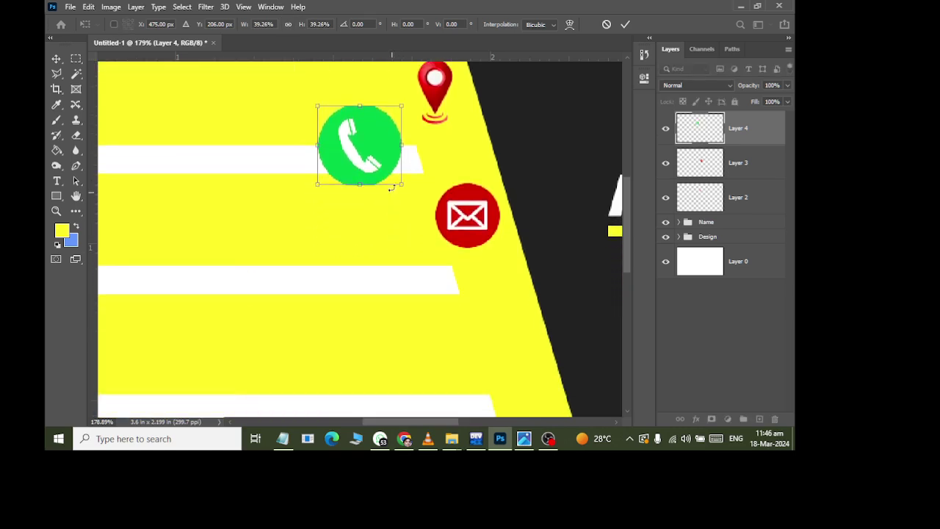
drag(364, 141, 503, 332)
scroll(405, 267, down, 3)
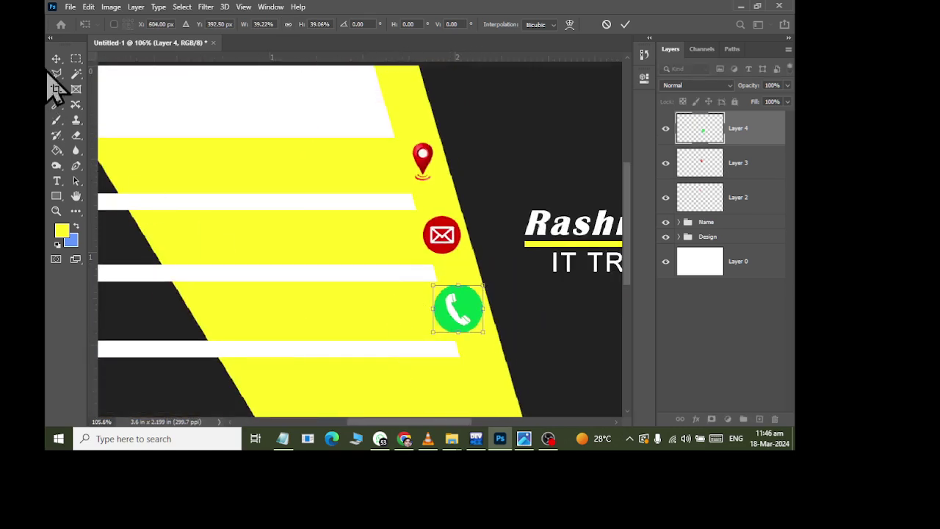
key(Return)
key(alt+Tab)
- Change the image search query to 'web symbol HD PNG'
scroll(248, 167, up, 5)
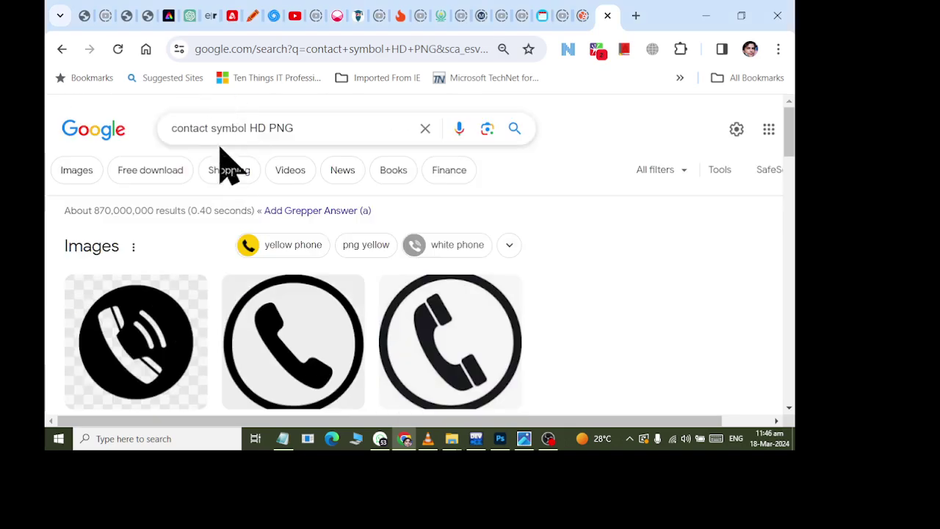
double_click(184, 128)
text(web)
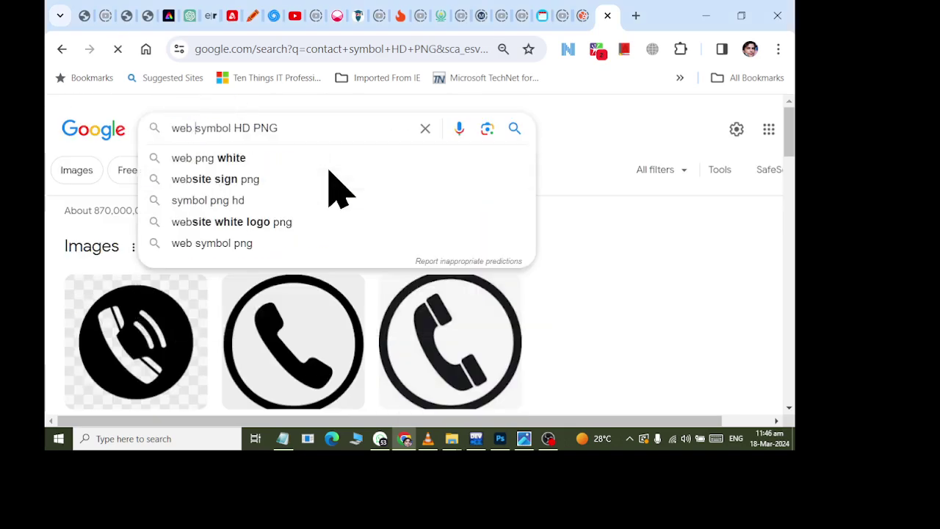
key(Return)
- Copy the blue globe image from the search results
scroll(228, 239, down, 2)
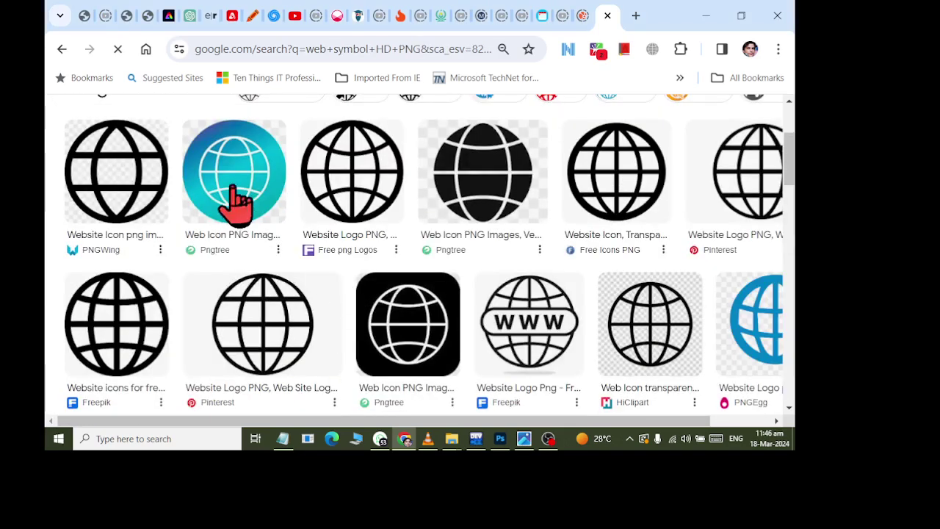
scroll(235, 202, down, 4)
scroll(237, 206, up, 4)
click(231, 202)
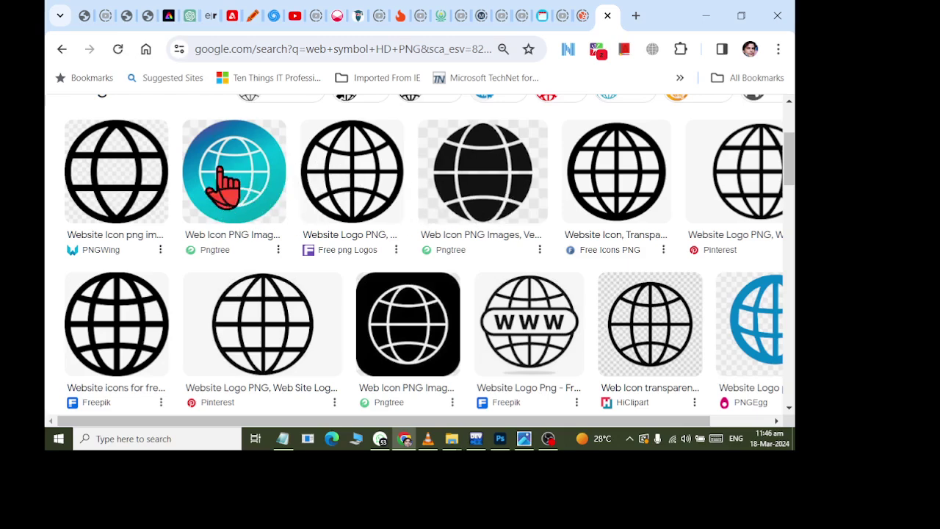
right_click(224, 180)
click(266, 237)
key(alt+Tab)
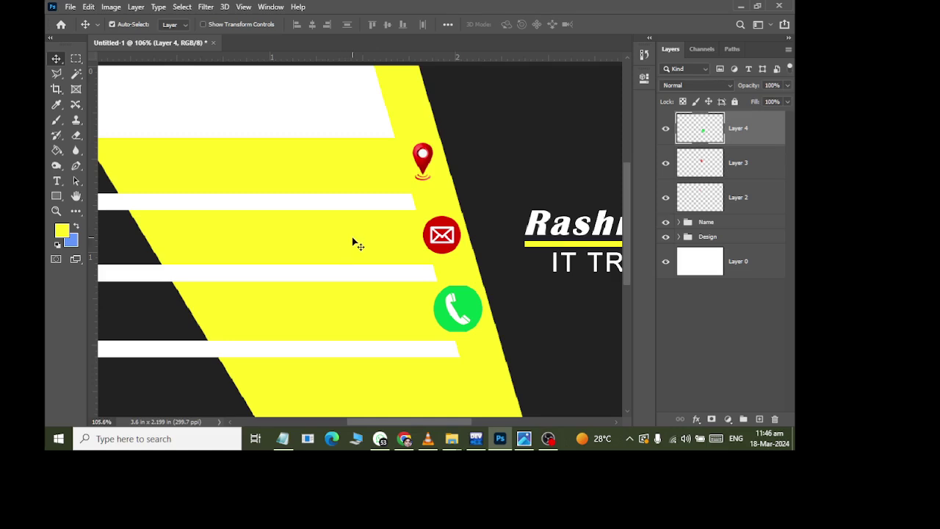
- Paste the blue globe icon and clear its right-side background corners
key(ctrl+v)
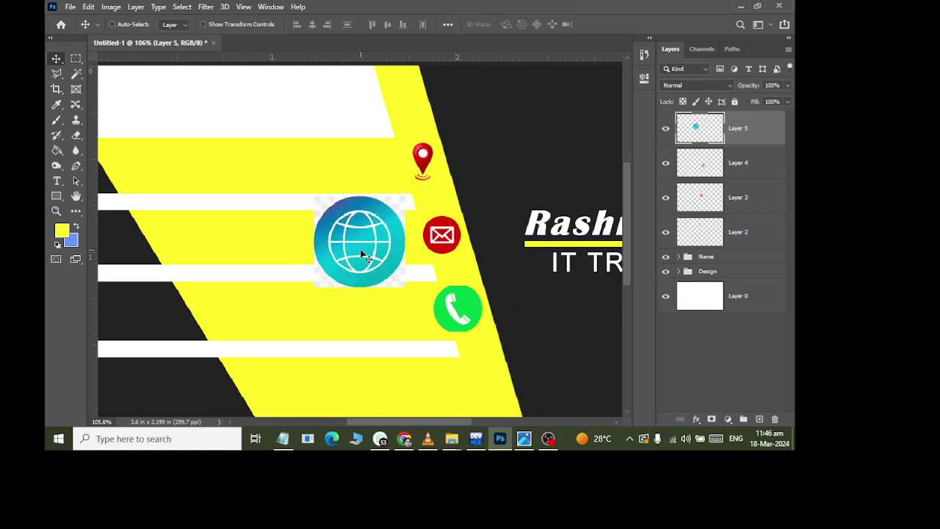
click(76, 75)
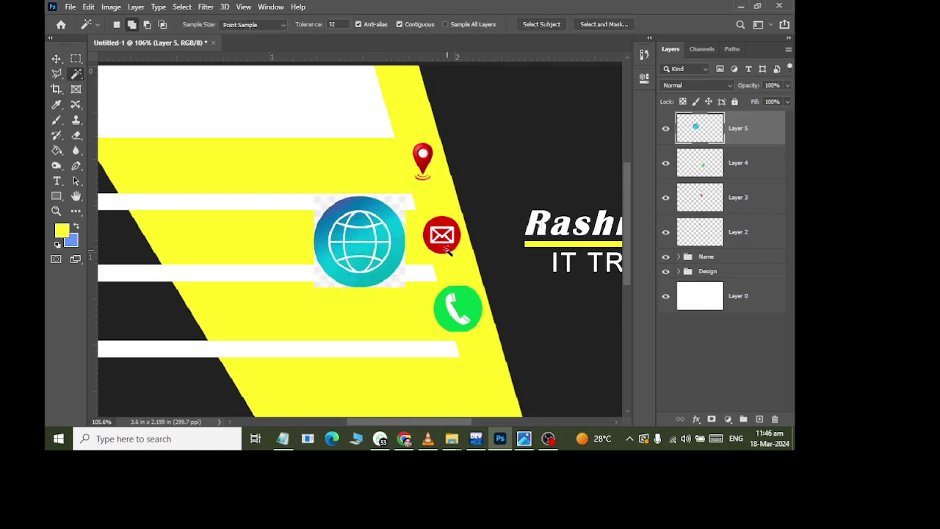
click(400, 213)
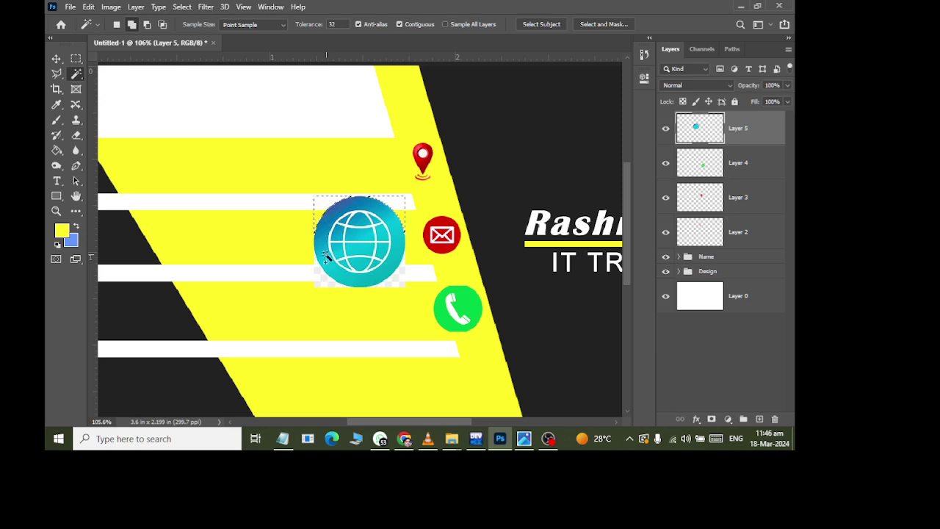
key(Delete)
click(399, 283)
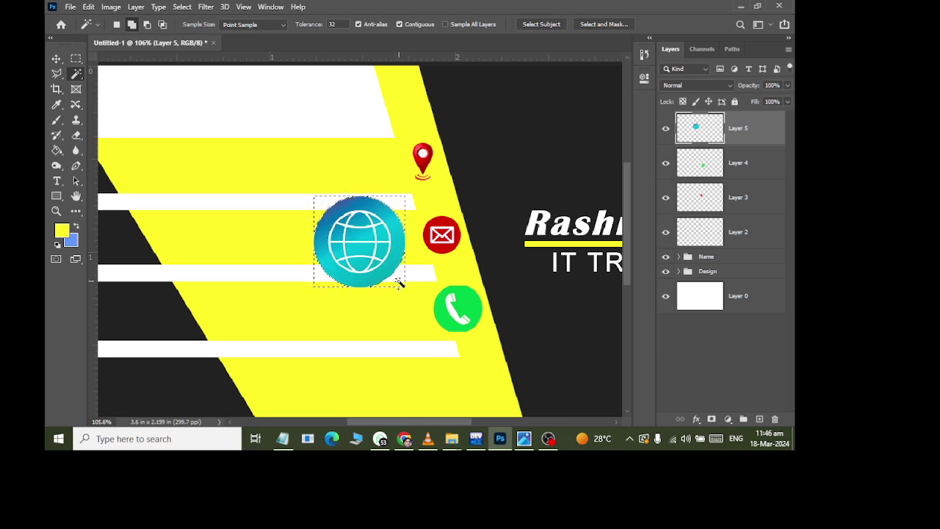
- Scale the globe to about 47% and place it below the phone icon
key(ctrl+t)
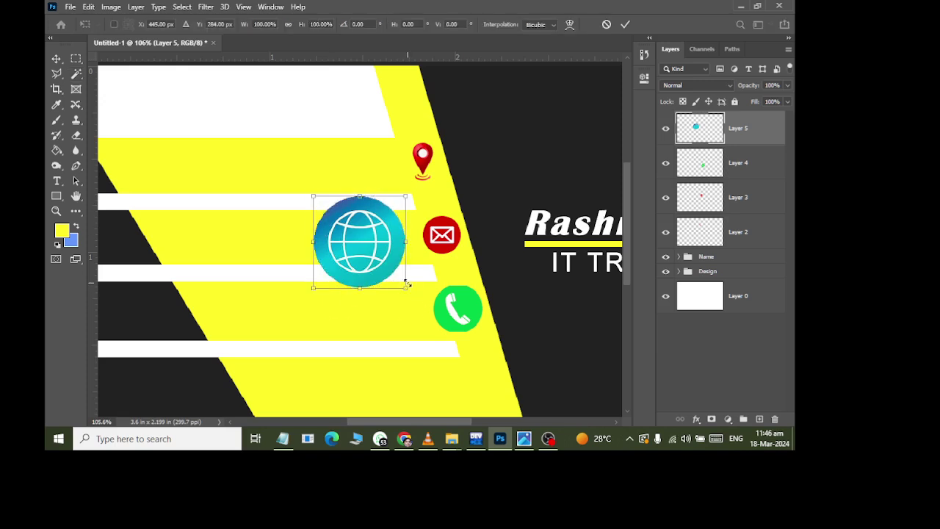
drag(413, 292, 382, 266)
scroll(383, 266, down, 3)
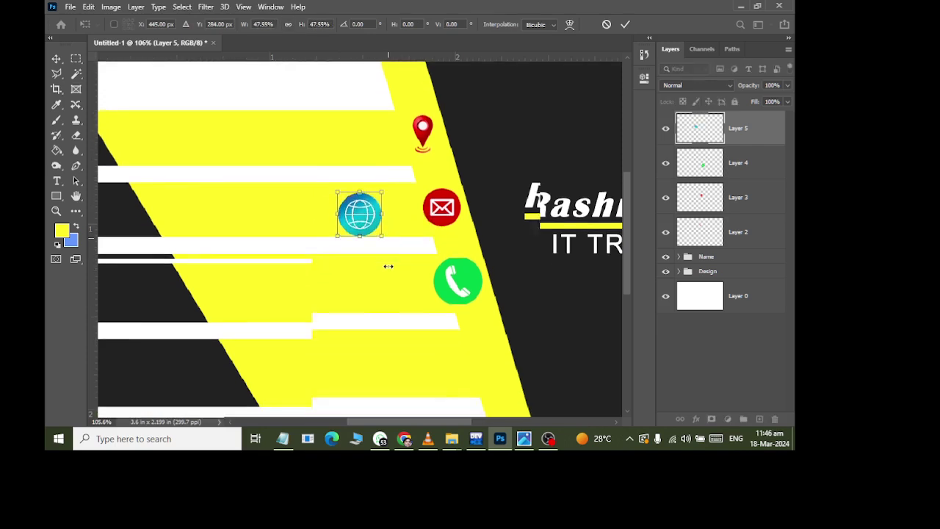
drag(370, 177, 494, 325)
click(56, 60)
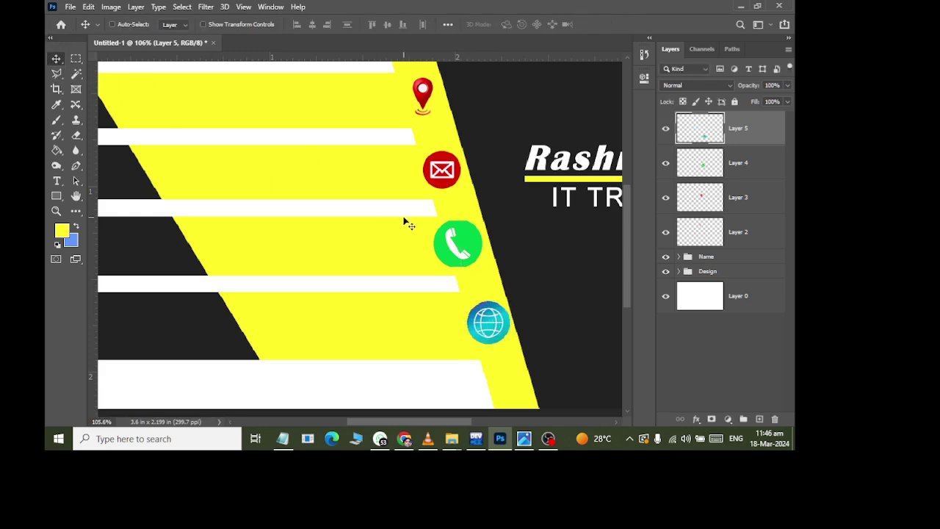
- Shrink the phone icon on Layer 4 to about 80%
click(700, 178)
key(ctrl+t)
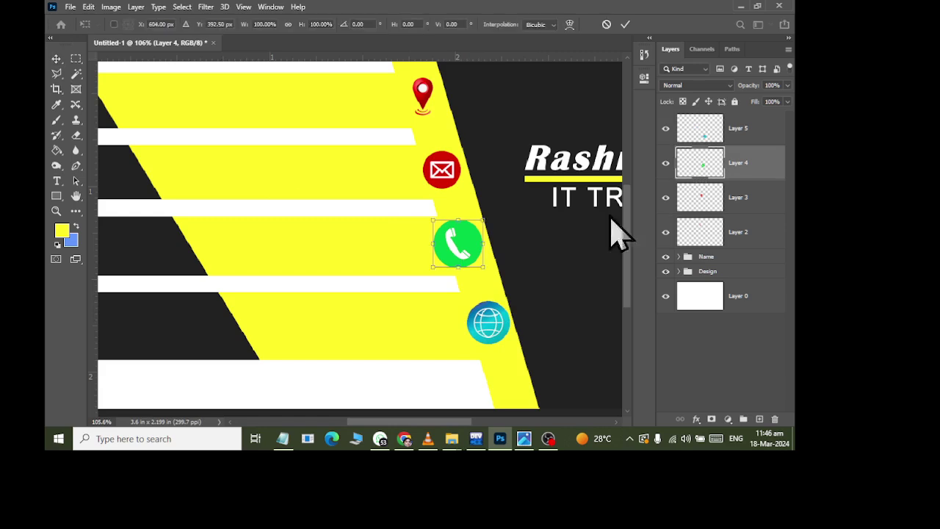
drag(484, 271, 478, 266)
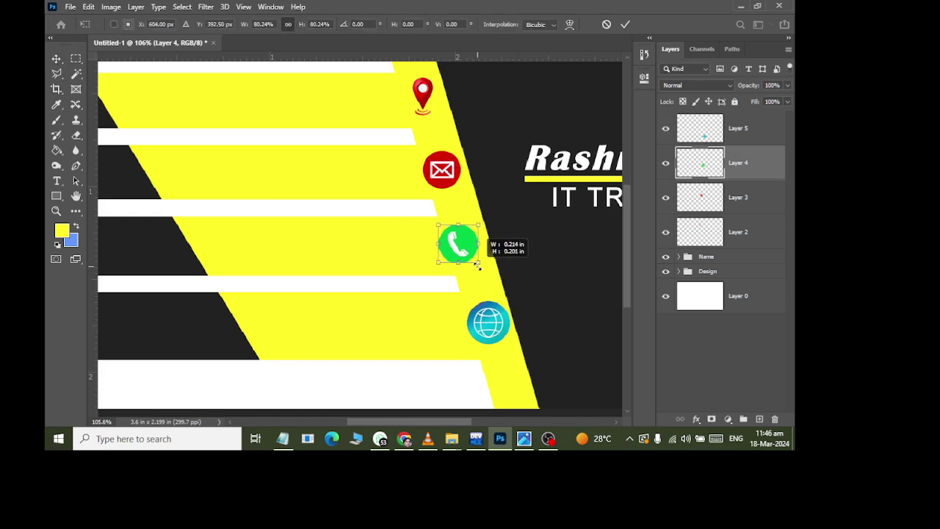
click(57, 60)
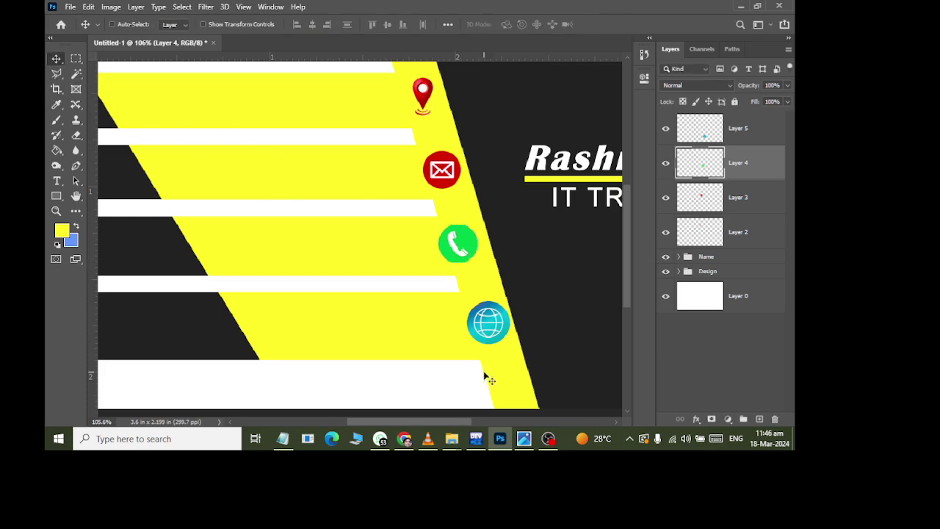
- Shrink the globe icon on Layer 5 to about 96%
click(720, 130)
key(ctrl+t)
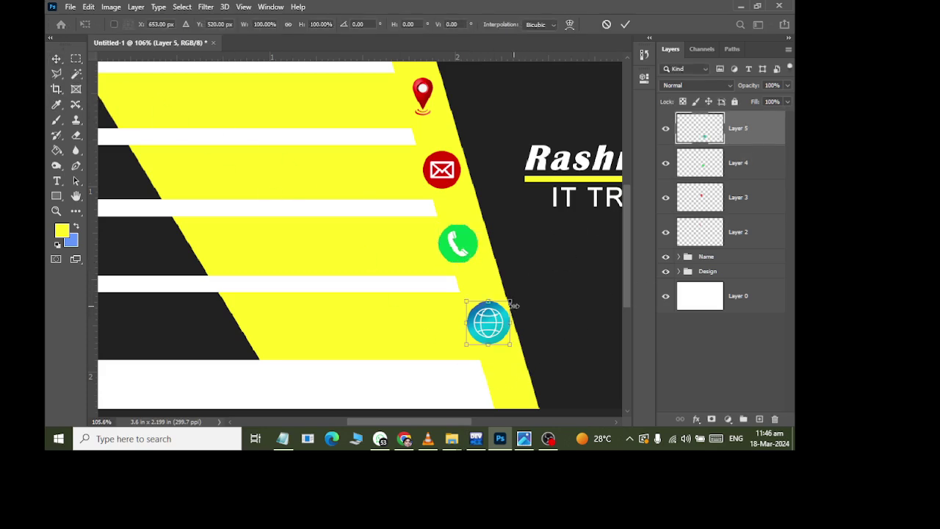
drag(509, 348, 506, 342)
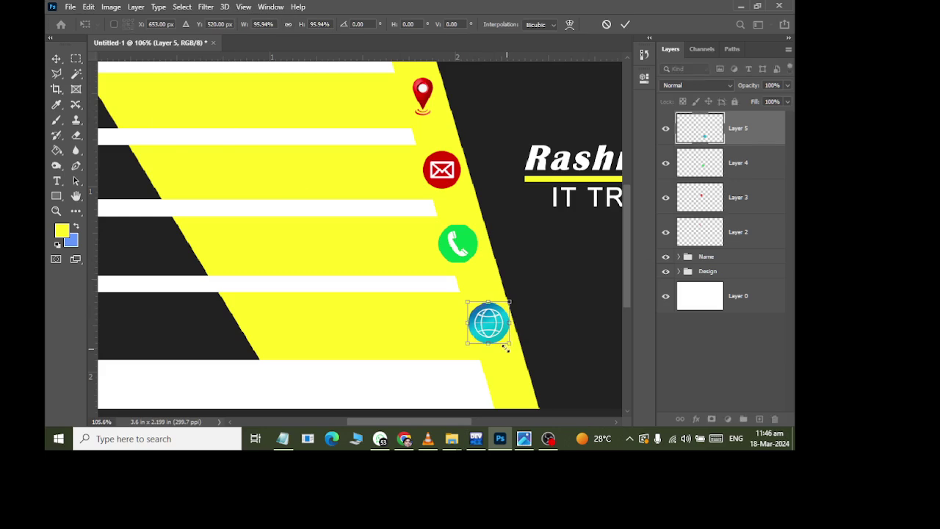
click(56, 58)
scroll(403, 199, down, 3)
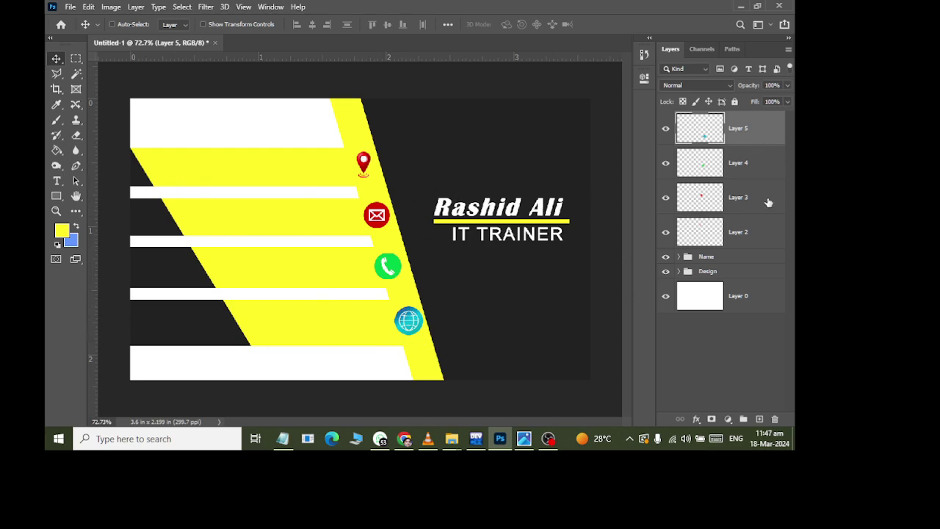
scroll(466, 219, down, 2)
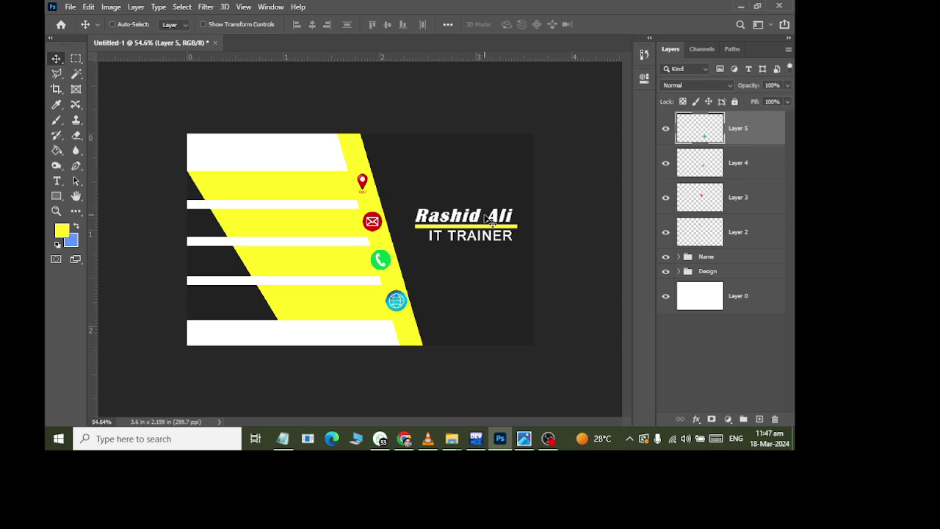